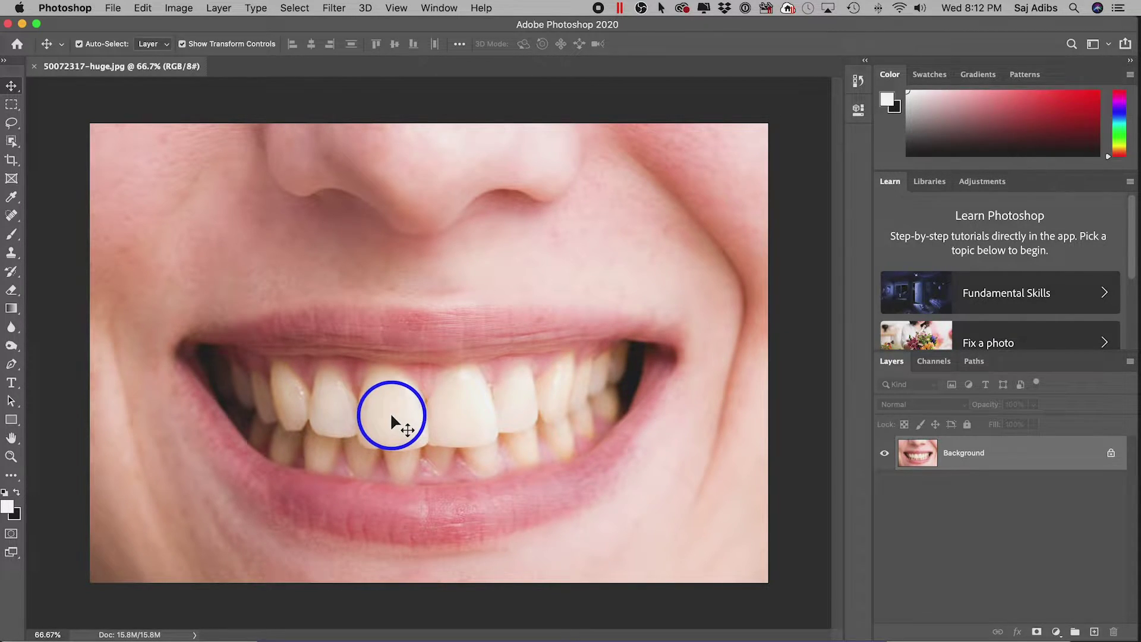
Switch from the Move tool to the Rectangular Marquee tool with the M key.
key("m")
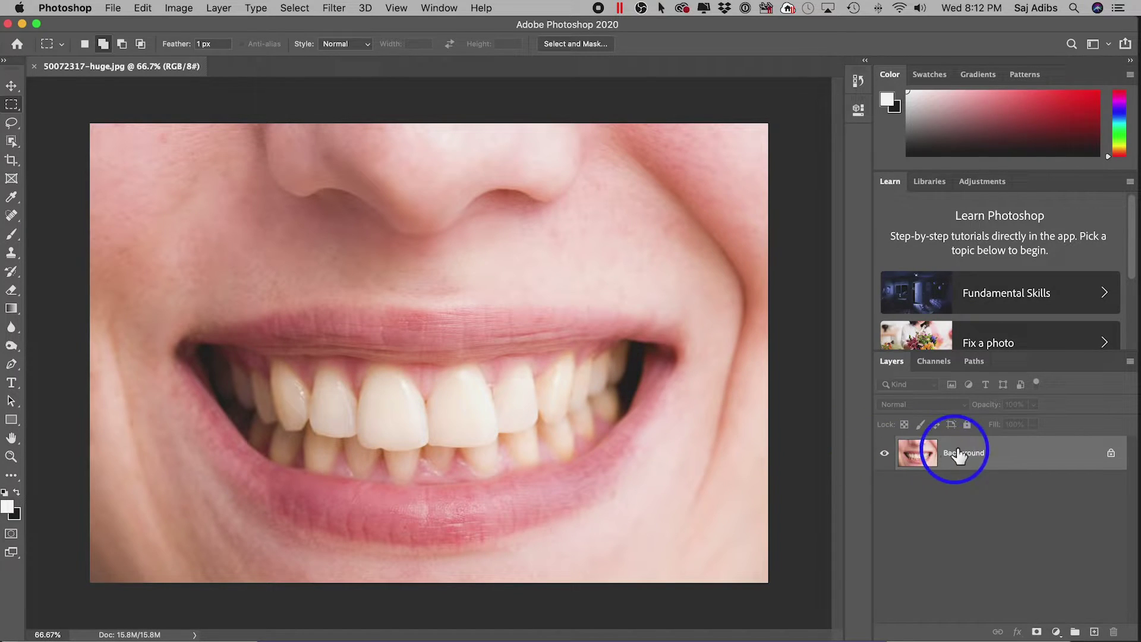
Unlock the Background layer so it becomes the editable Layer 0.
left_click(1111, 456)
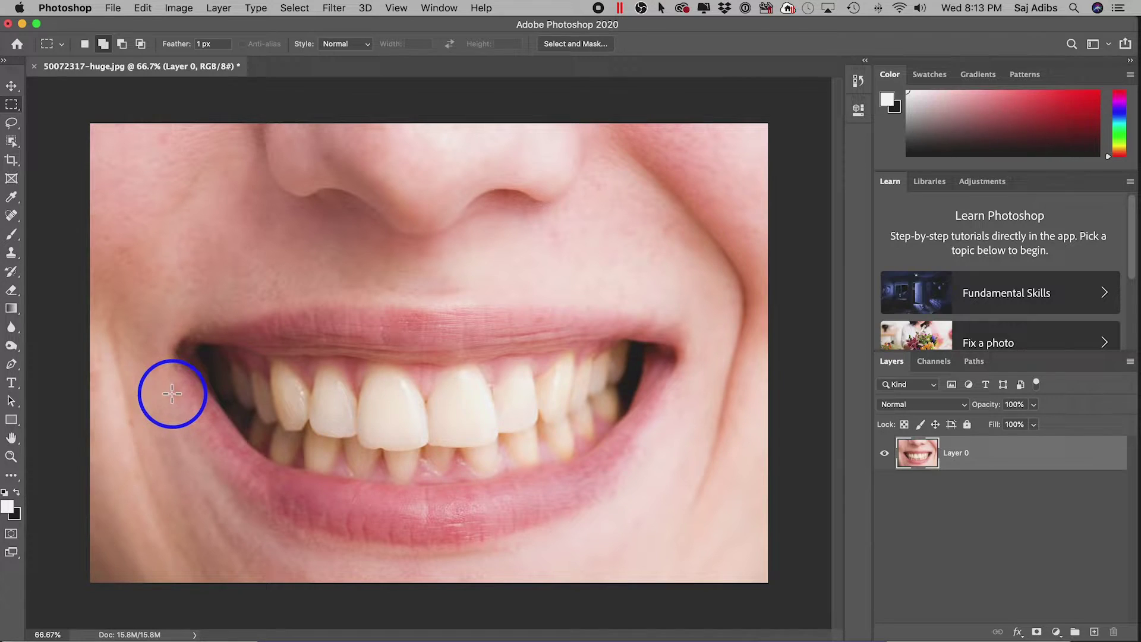
Zoom to 100% on the teeth and scroll right to bring them into view.
left_click(11, 457)
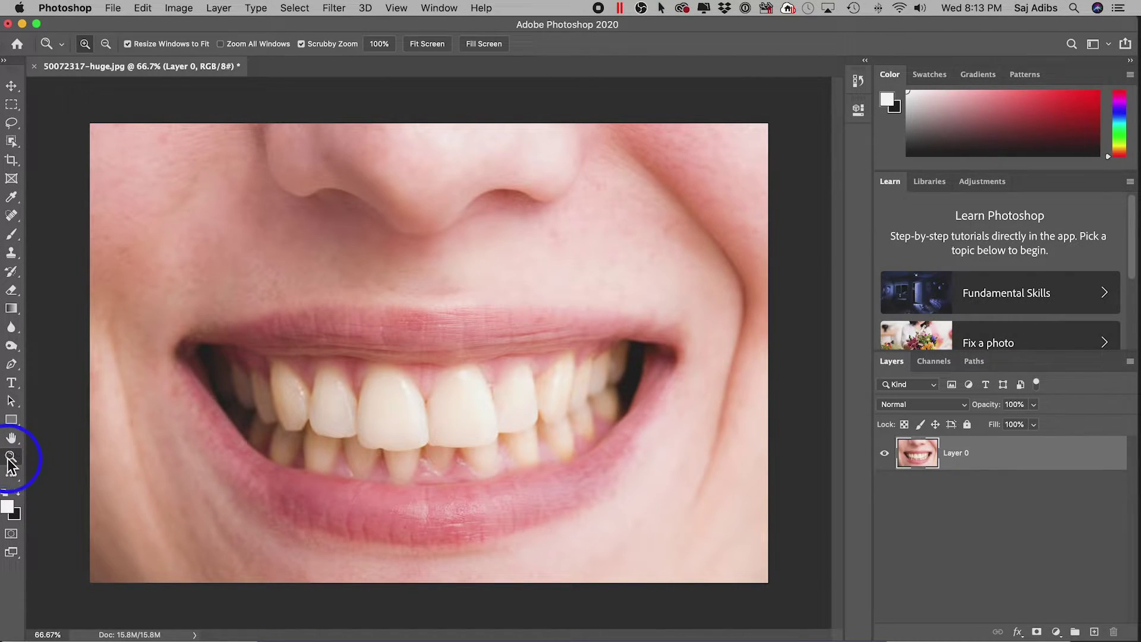
left_click(367, 421)
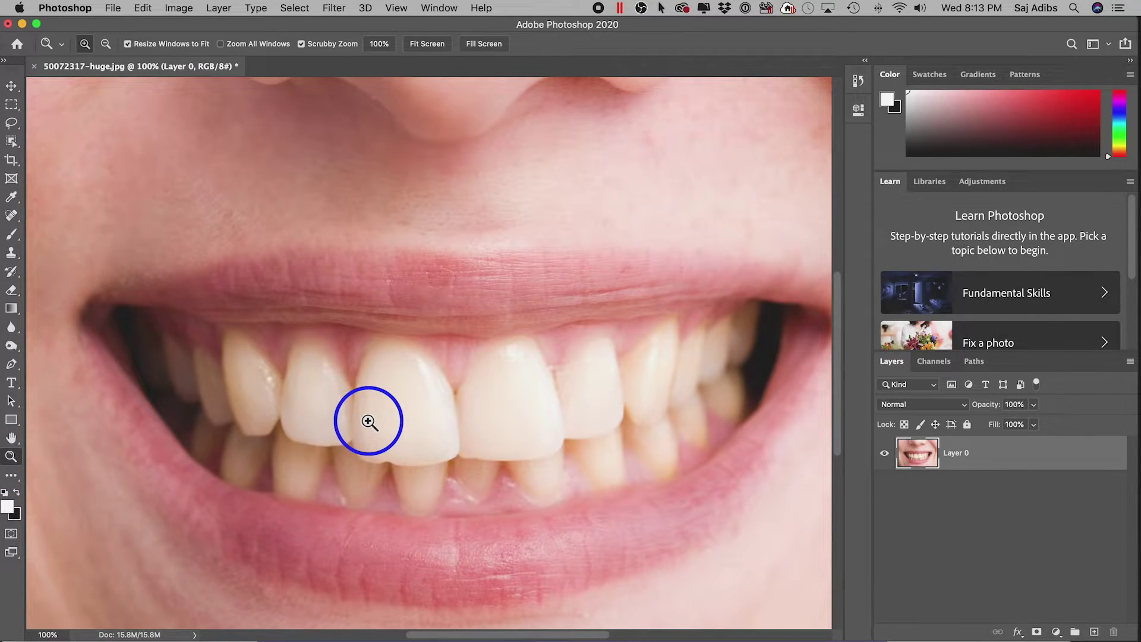
scroll(369, 422, "right", 3)
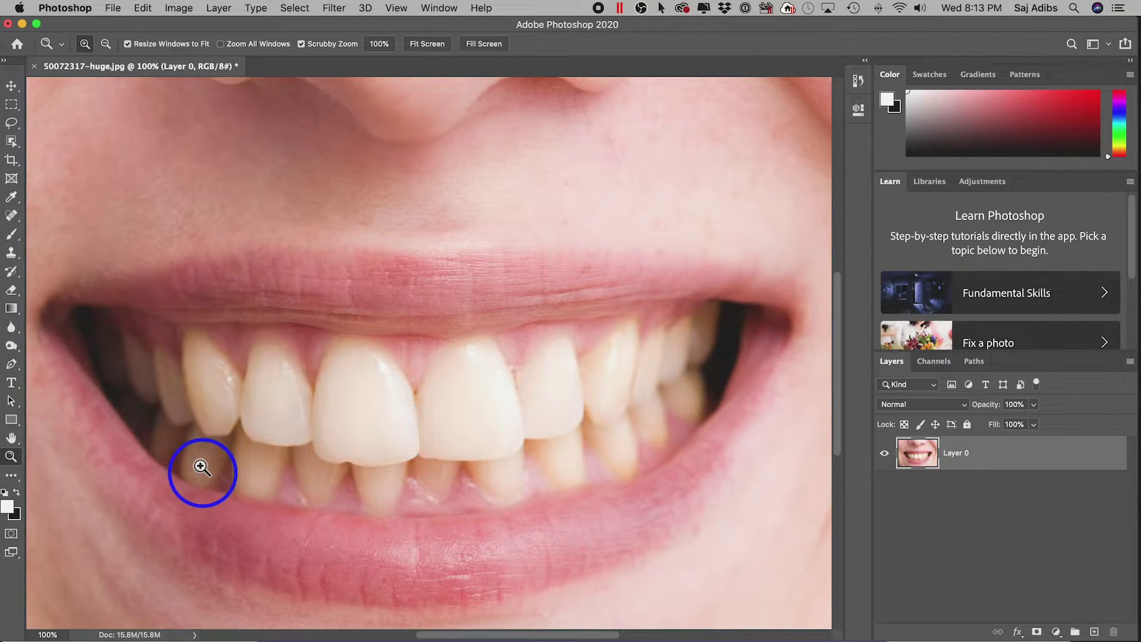
Pick the plain Lasso tool and trace a freehand selection around the teeth and gums.
left_click(12, 123)
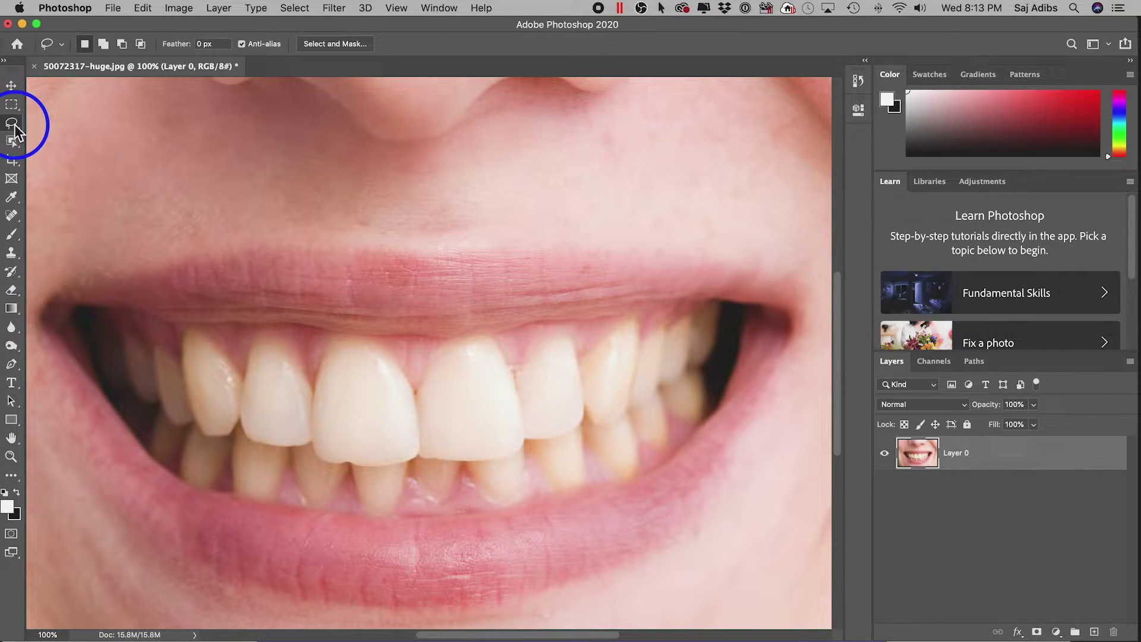
left_click(12, 123)
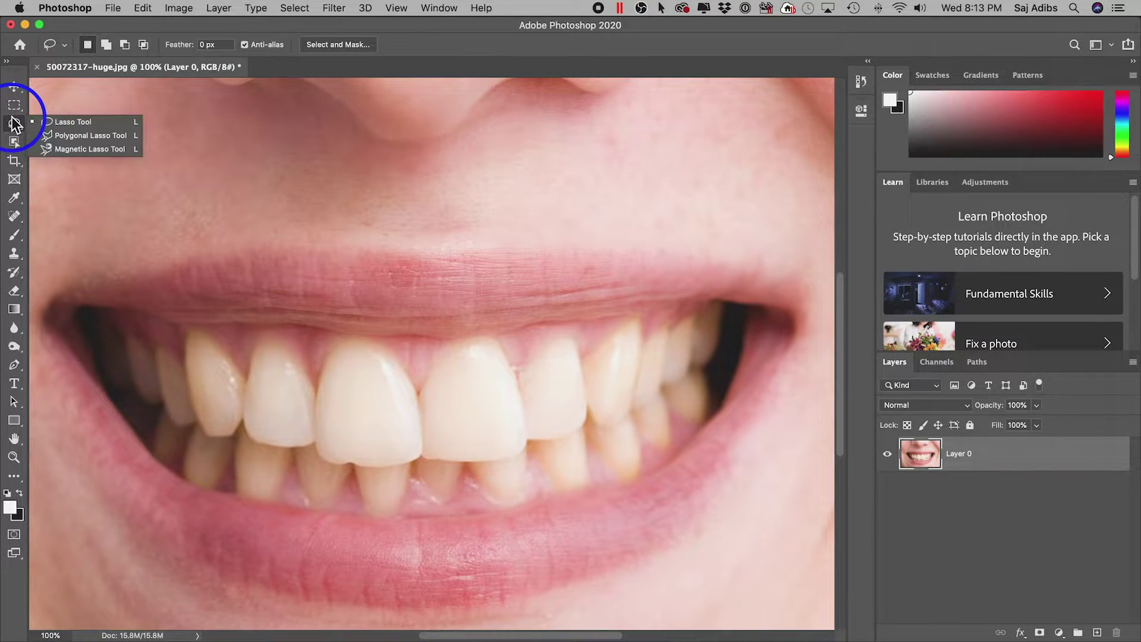
left_click(81, 121)
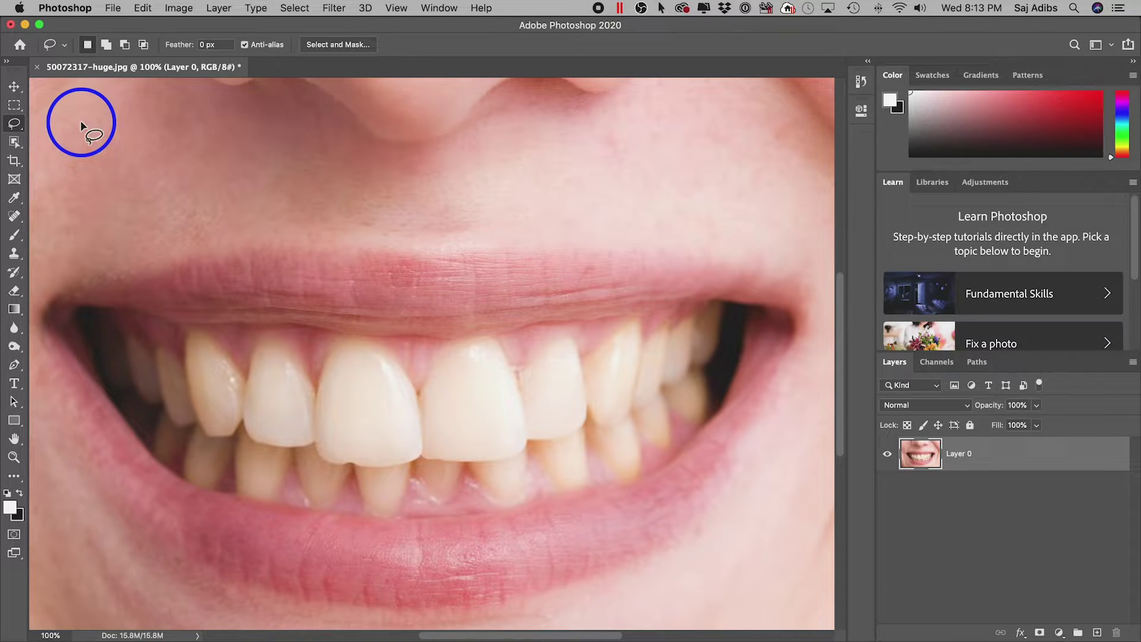
mouse_move(119, 337)
left_mouse_down()
mouse_move(211, 331)
mouse_move(233, 346)
mouse_move(383, 338)
mouse_move(427, 358)
mouse_move(554, 331)
mouse_move(597, 339)
mouse_move(632, 319)
mouse_move(712, 307)
mouse_move(723, 360)
mouse_move(708, 429)
mouse_move(683, 431)
mouse_move(633, 481)
mouse_move(365, 514)
mouse_move(198, 494)
mouse_move(146, 433)
mouse_move(121, 332)
left_mouse_up()
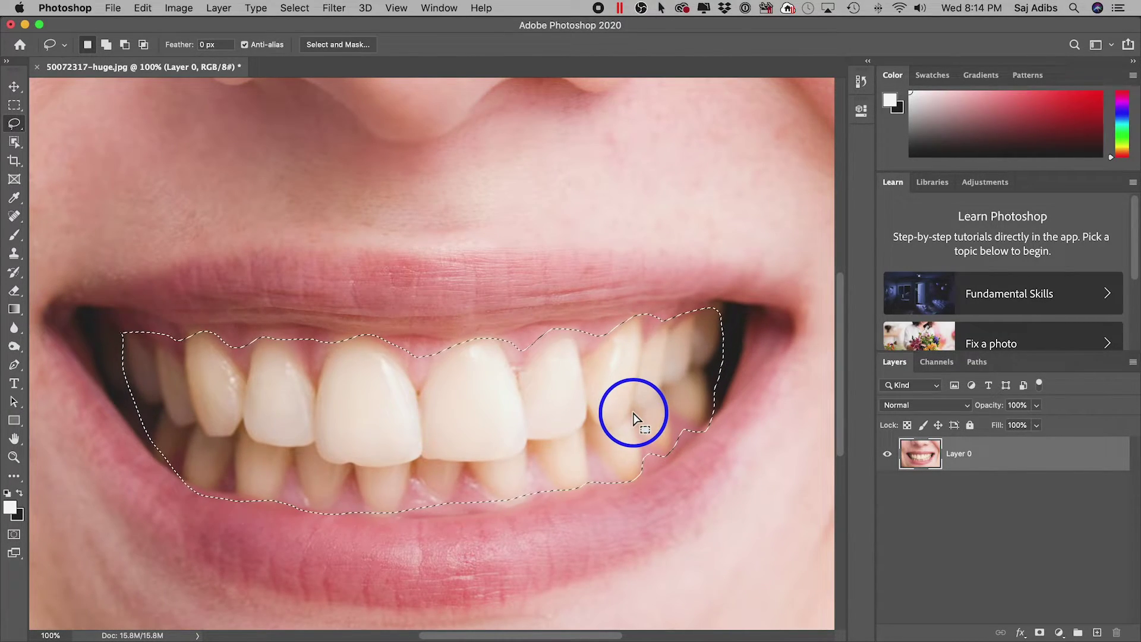
Copy the selected teeth to a new Layer 1 via Layer Via Copy, leaving Layer 0 hidden.
right_click(437, 409)
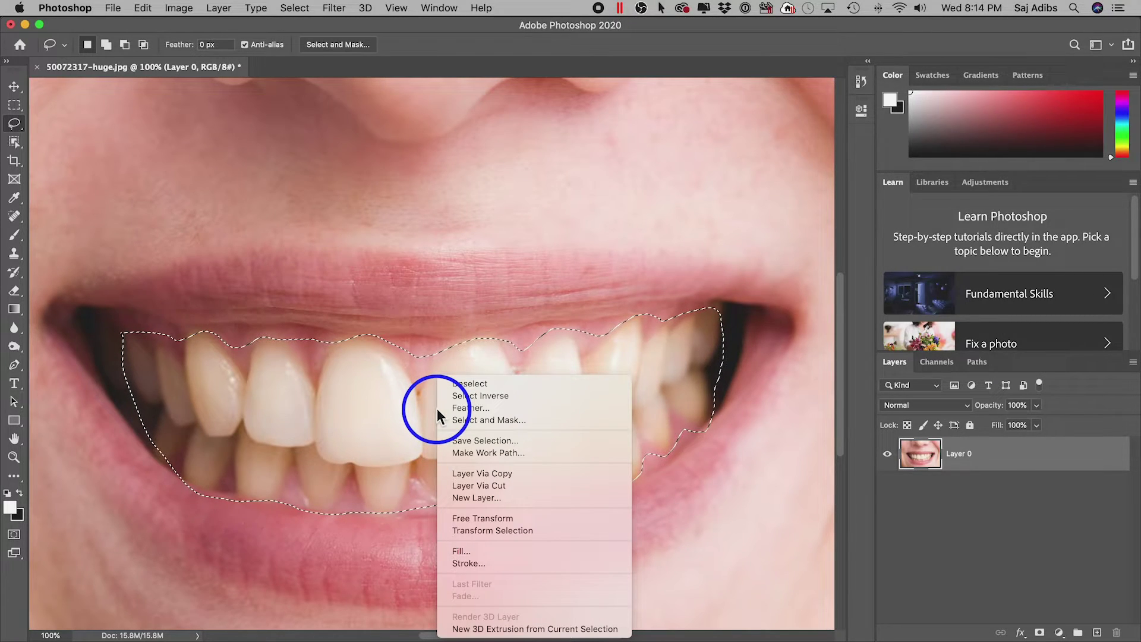
left_click(496, 474)
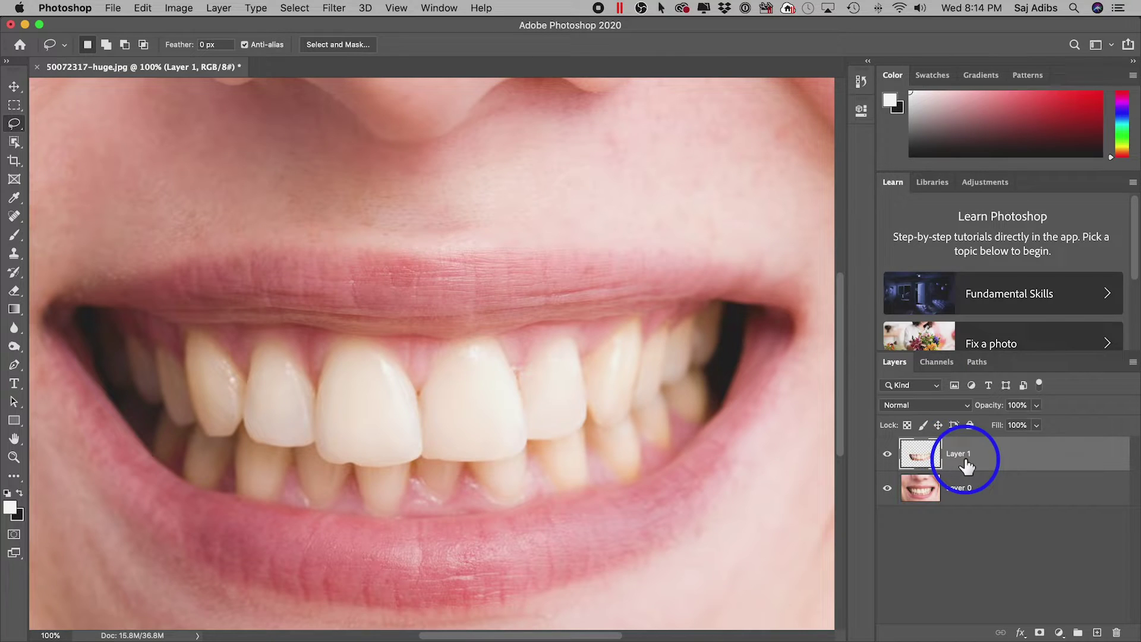
left_click(887, 489)
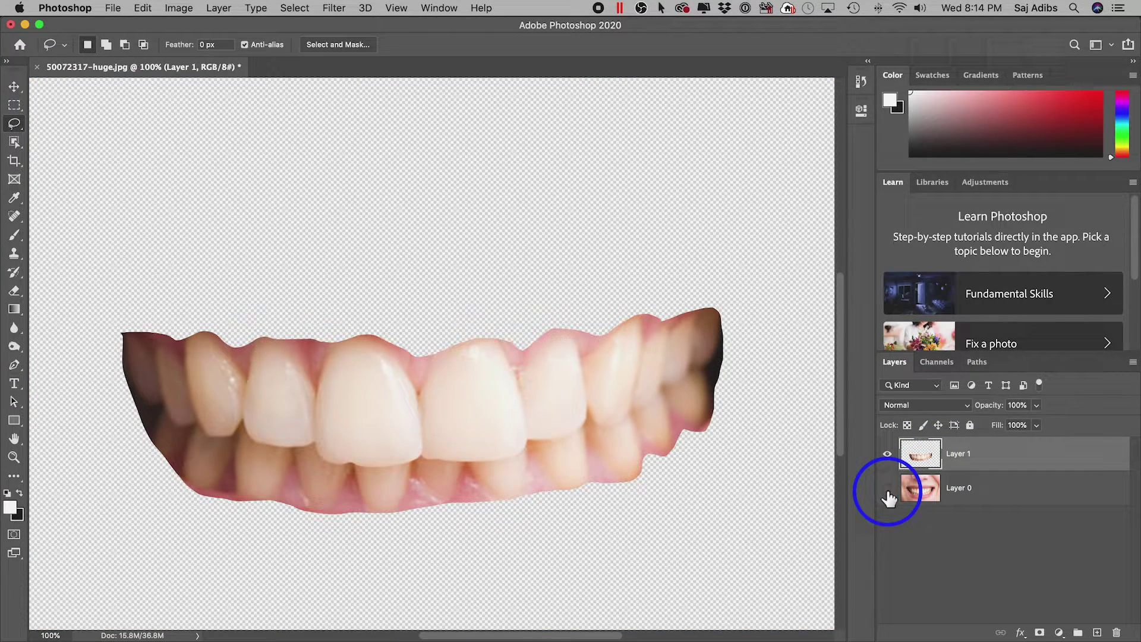
left_click(888, 489)
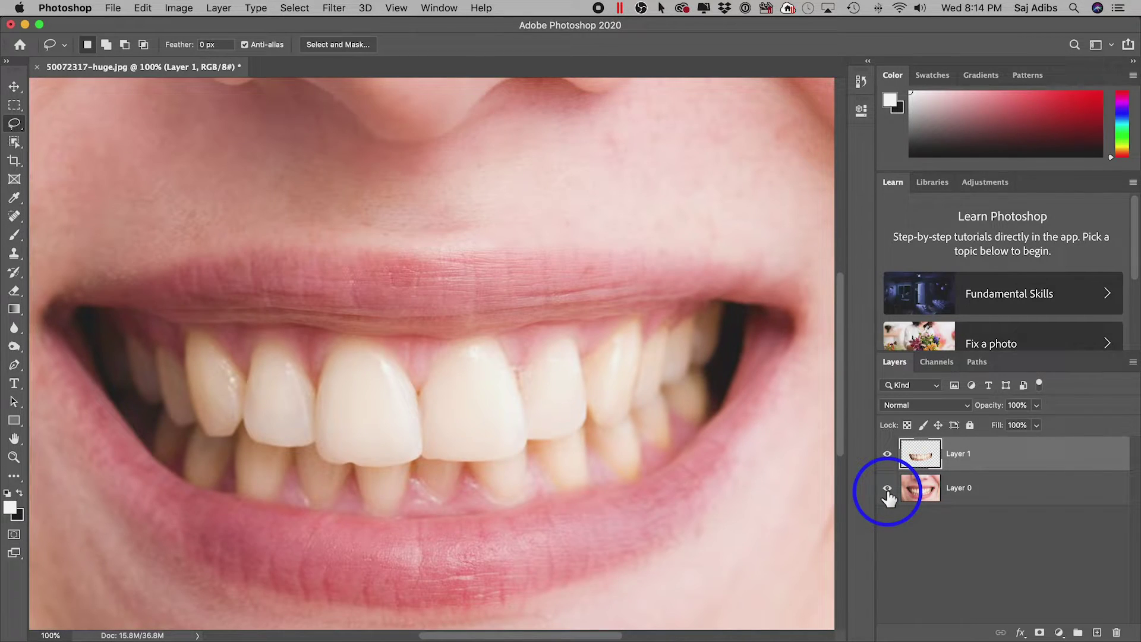
left_click(887, 489)
left_click(887, 489)
left_click(888, 488)
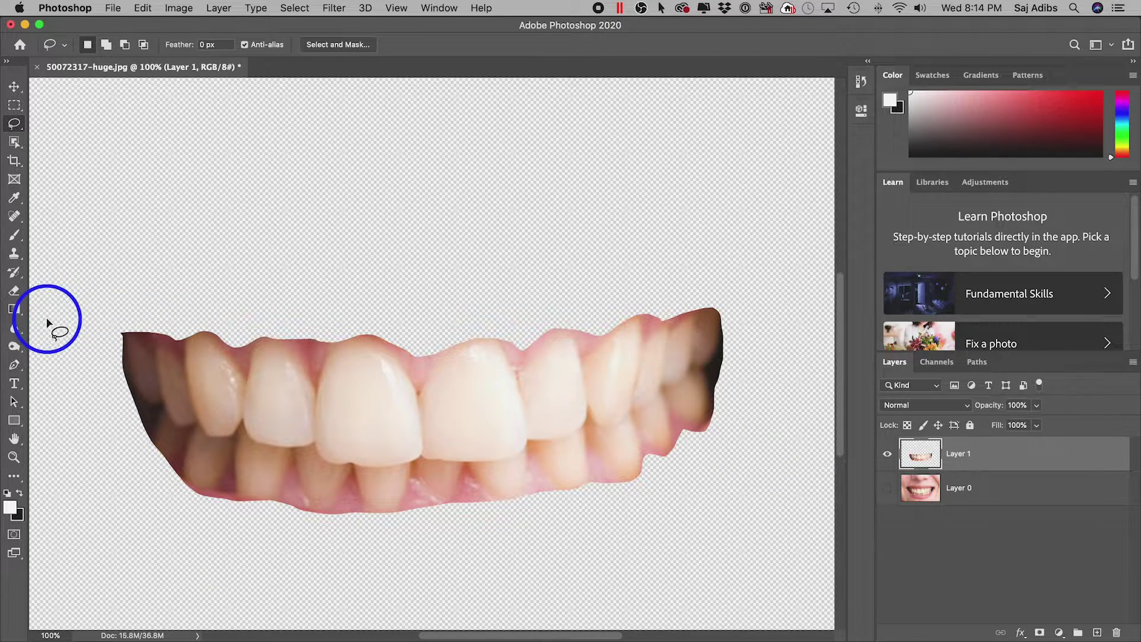
Choose the Dodge tool and brush over the left teeth and front incisor.
left_click_drag(22, 345, 65, 345)
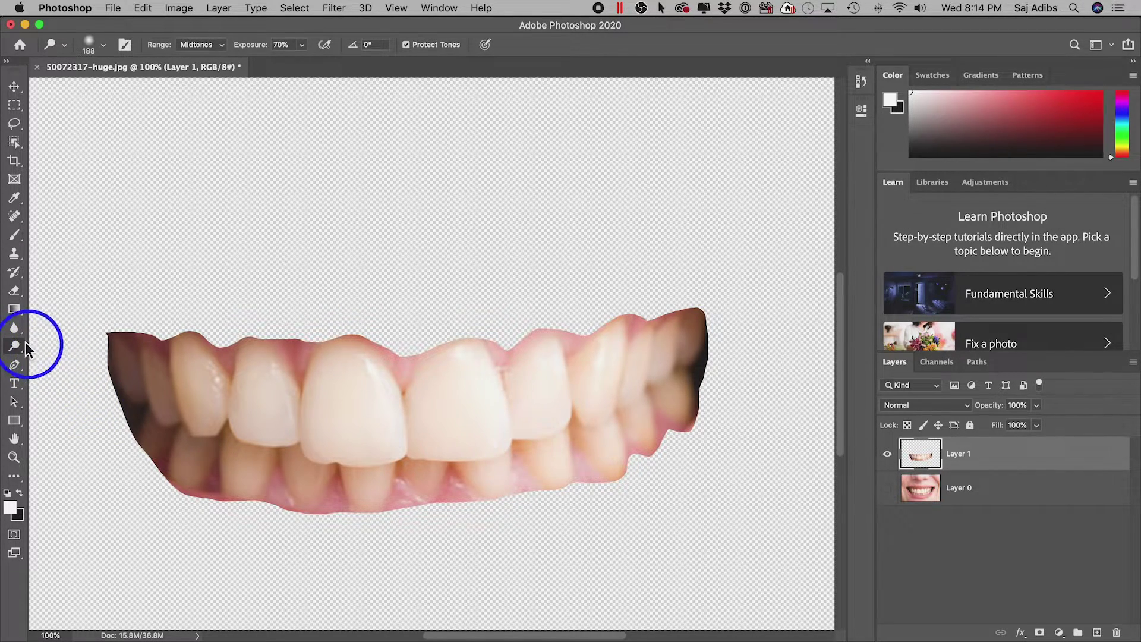
left_click_drag(15, 346, 63, 346)
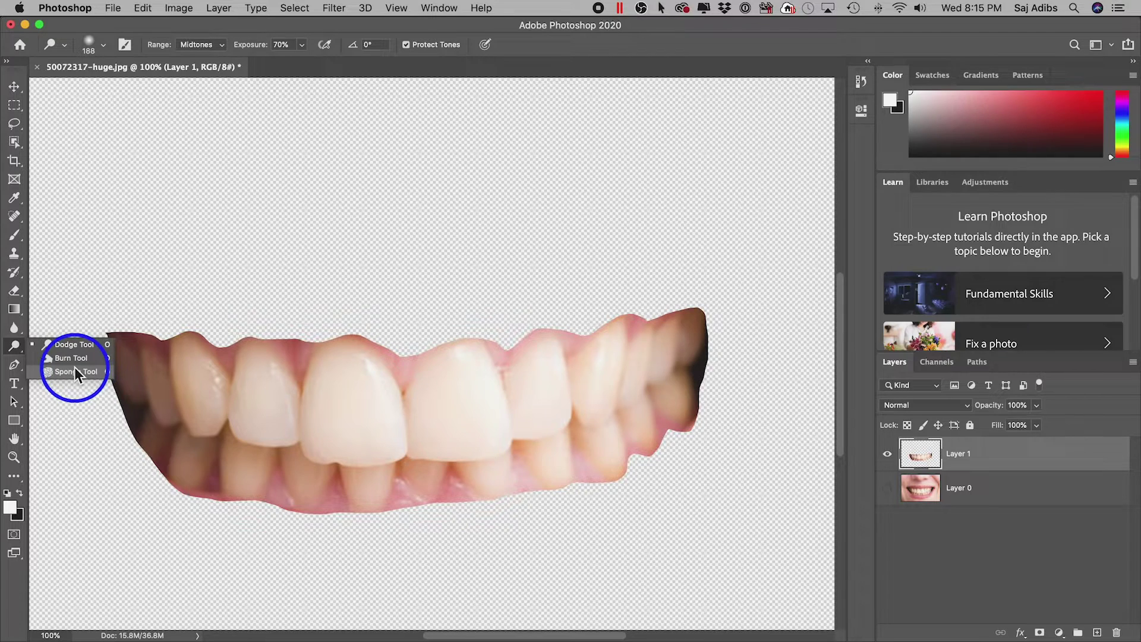
left_click(69, 345)
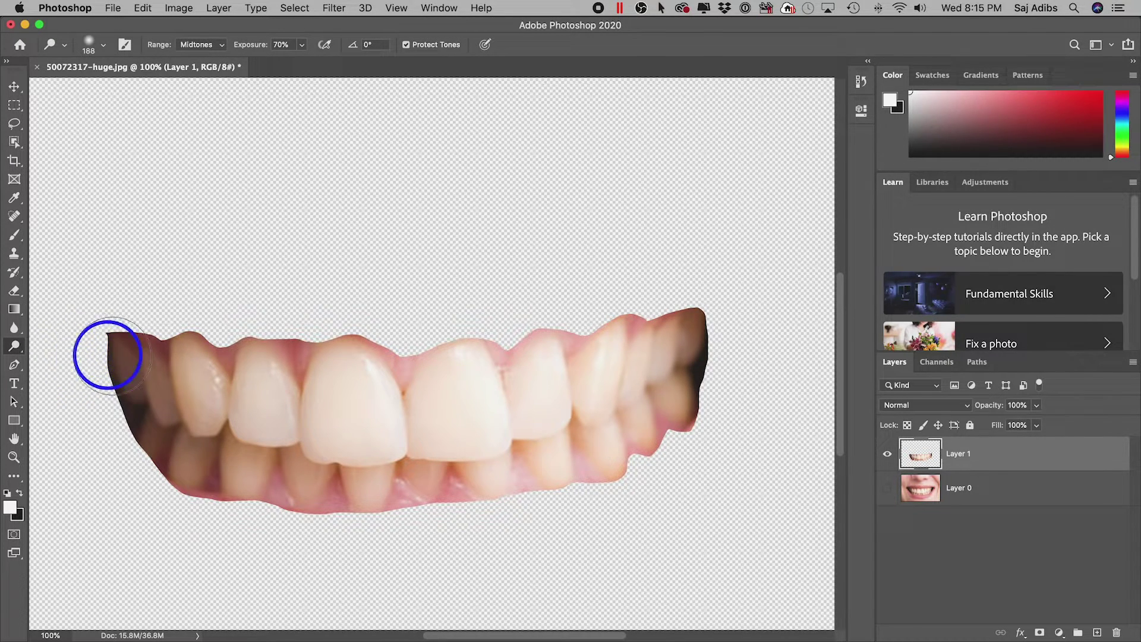
mouse_move(272, 396)
left_mouse_down()
mouse_move(355, 400)
mouse_move(339, 412)
mouse_move(354, 421)
left_mouse_up()
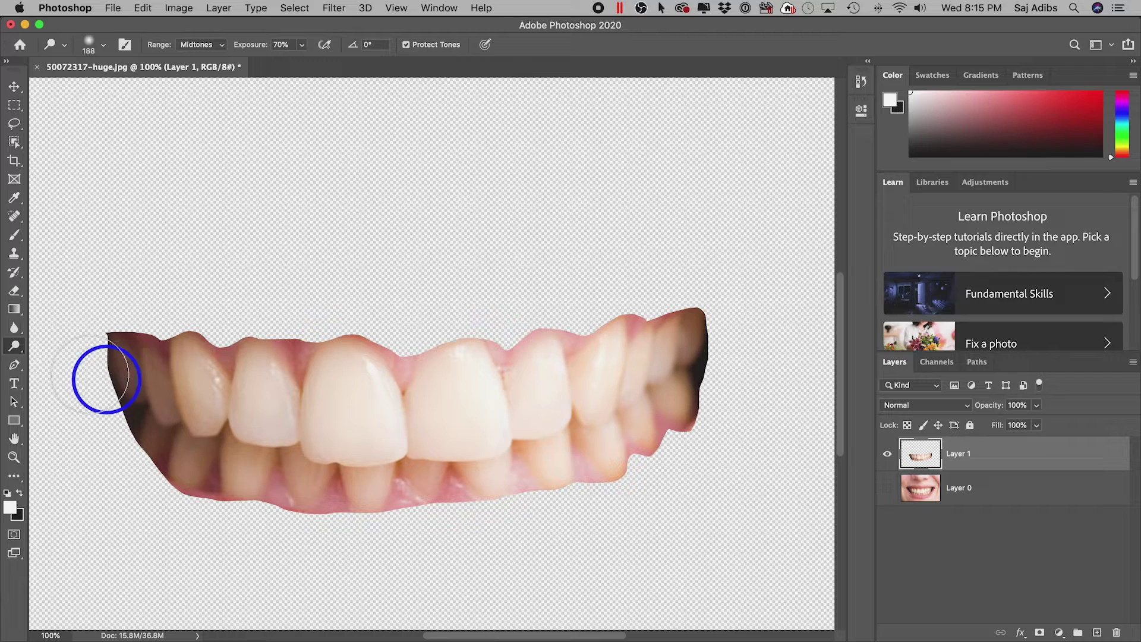
right_click(14, 346)
left_click(50, 347)
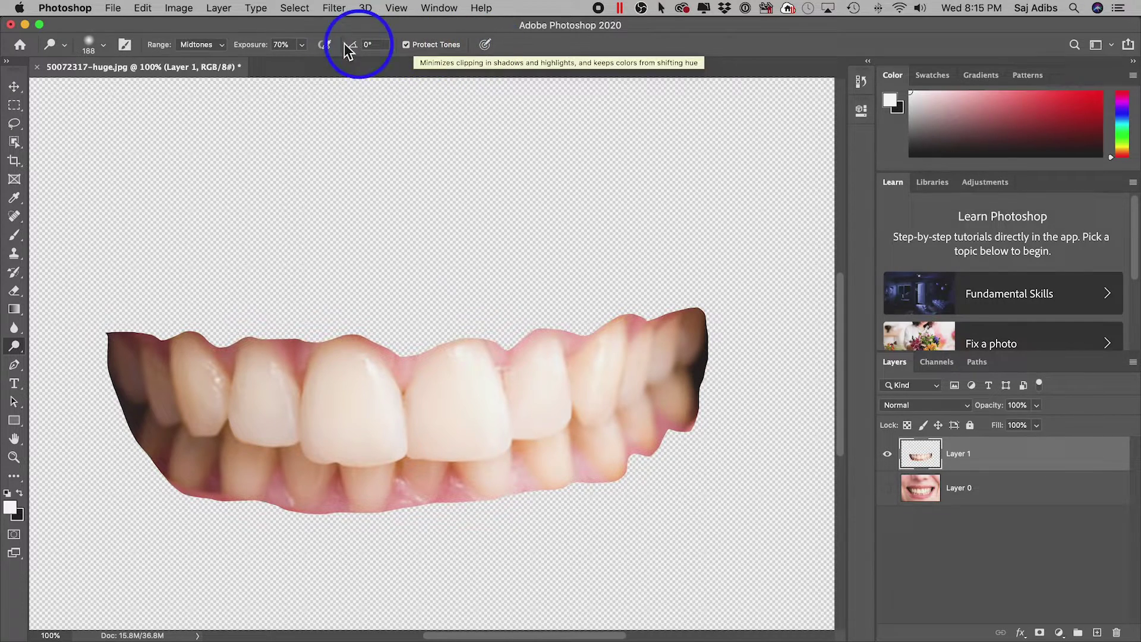
Shrink the Dodge brush from 188 px to about 76 px.
left_click(104, 46)
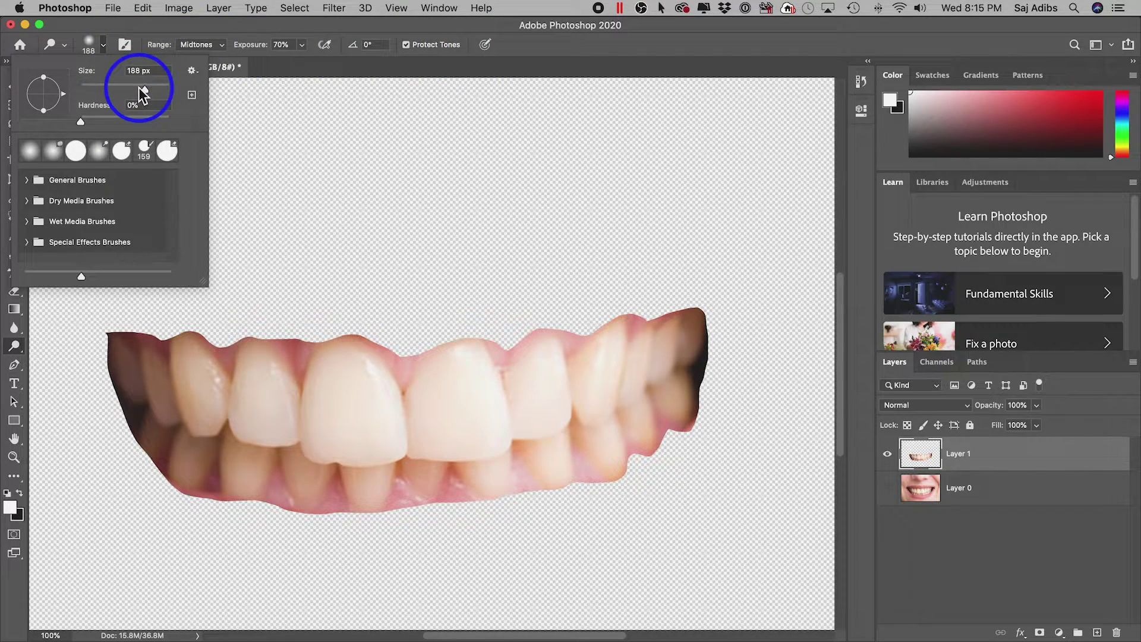
left_click_drag(143, 88, 123, 88)
left_click(109, 53)
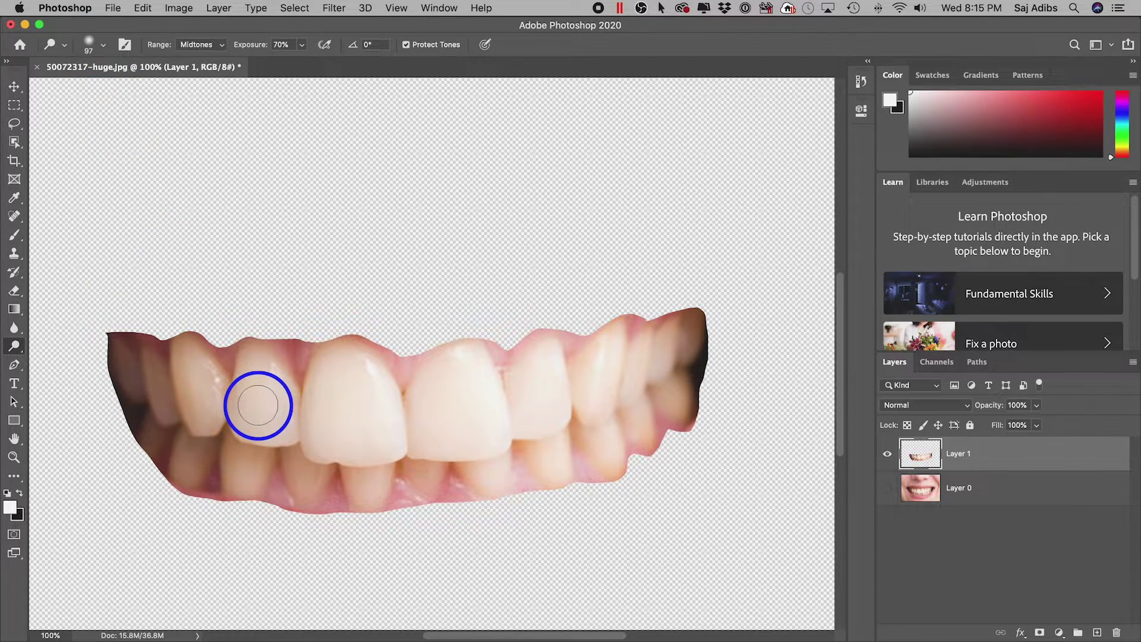
left_click(105, 45)
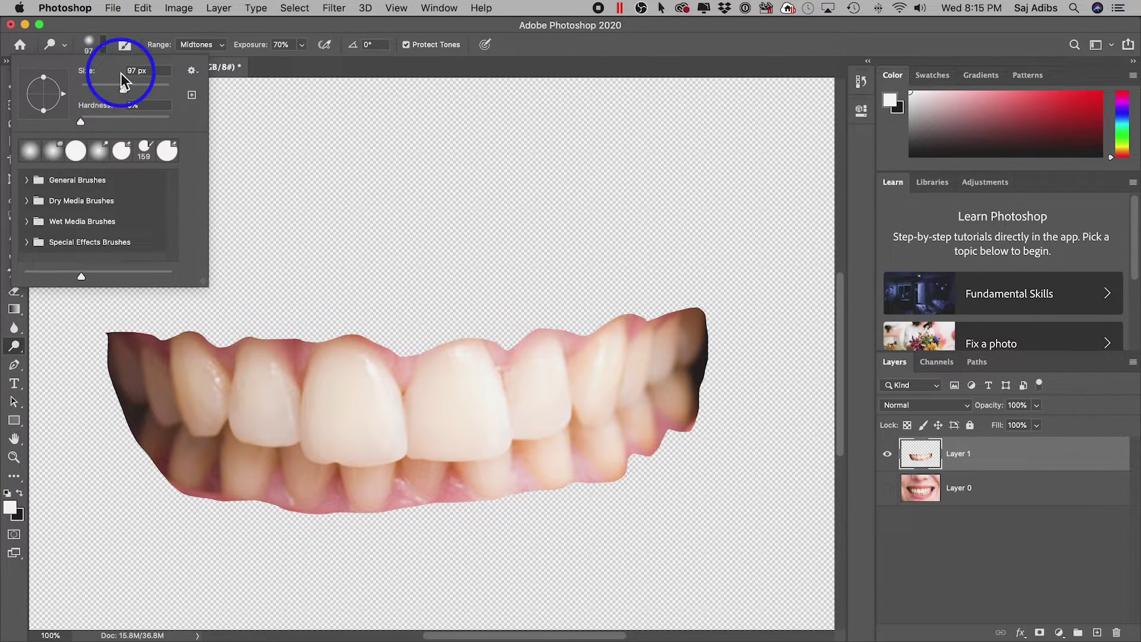
left_click_drag(119, 88, 113, 88)
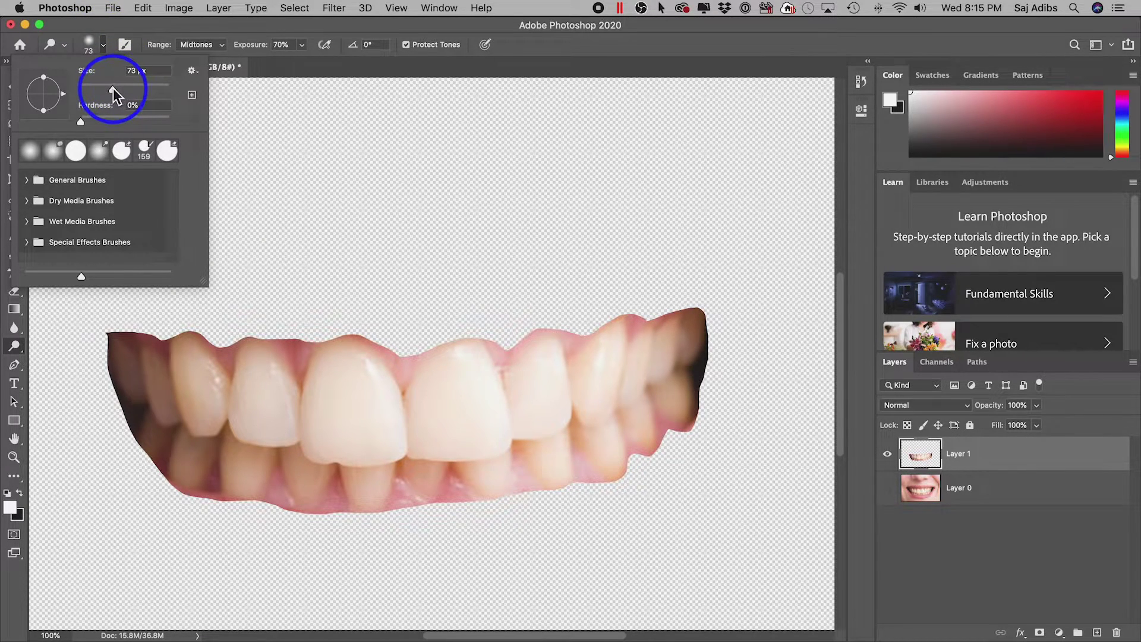
left_click(110, 54)
Dodge the lower teeth with one sweep of the smaller brush.
mouse_move(297, 403)
left_mouse_down()
mouse_move(256, 408)
mouse_move(264, 393)
mouse_move(266, 404)
mouse_move(341, 408)
left_mouse_up()
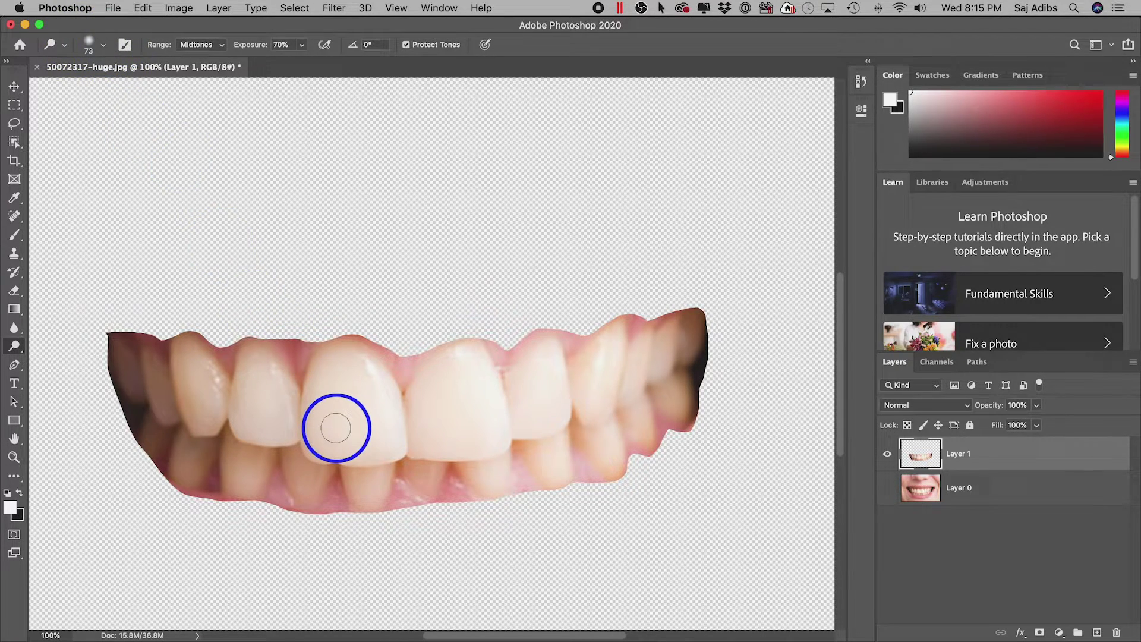
left_click(104, 46)
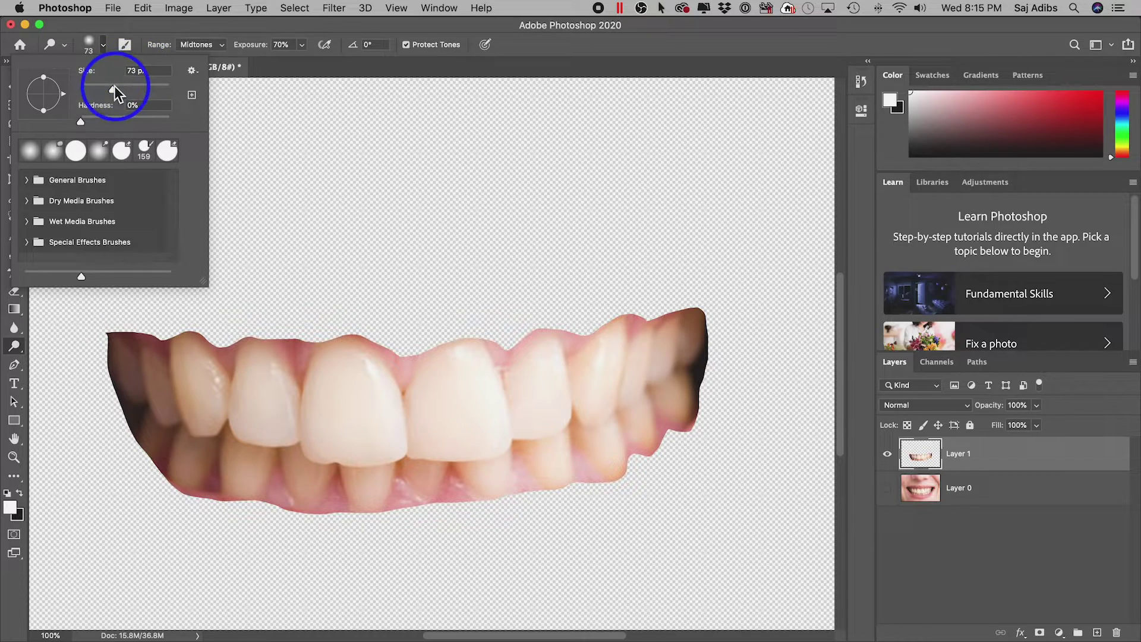
left_click(103, 47)
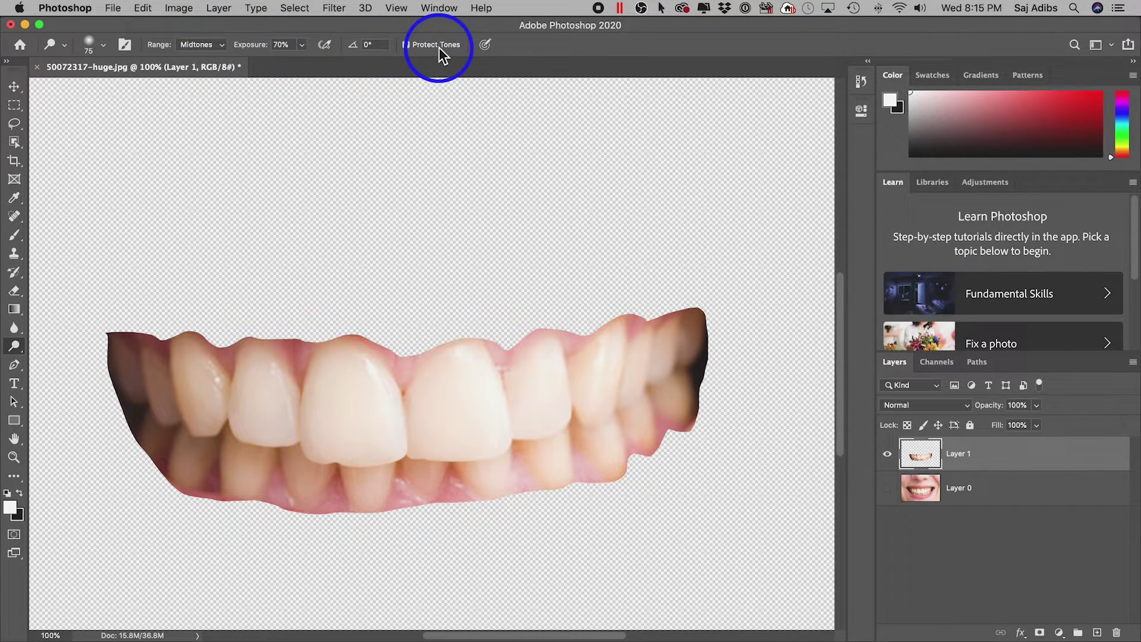
Turn on Protect Tones and dodge the front tooth with two strokes.
left_click(406, 45)
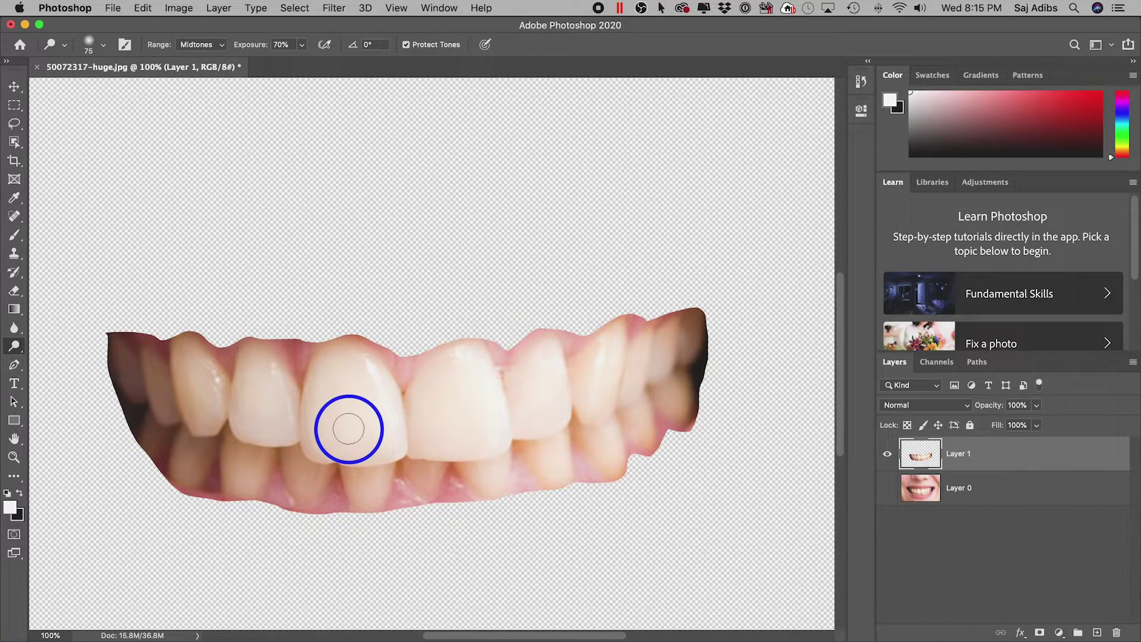
left_click_drag(337, 423, 349, 418)
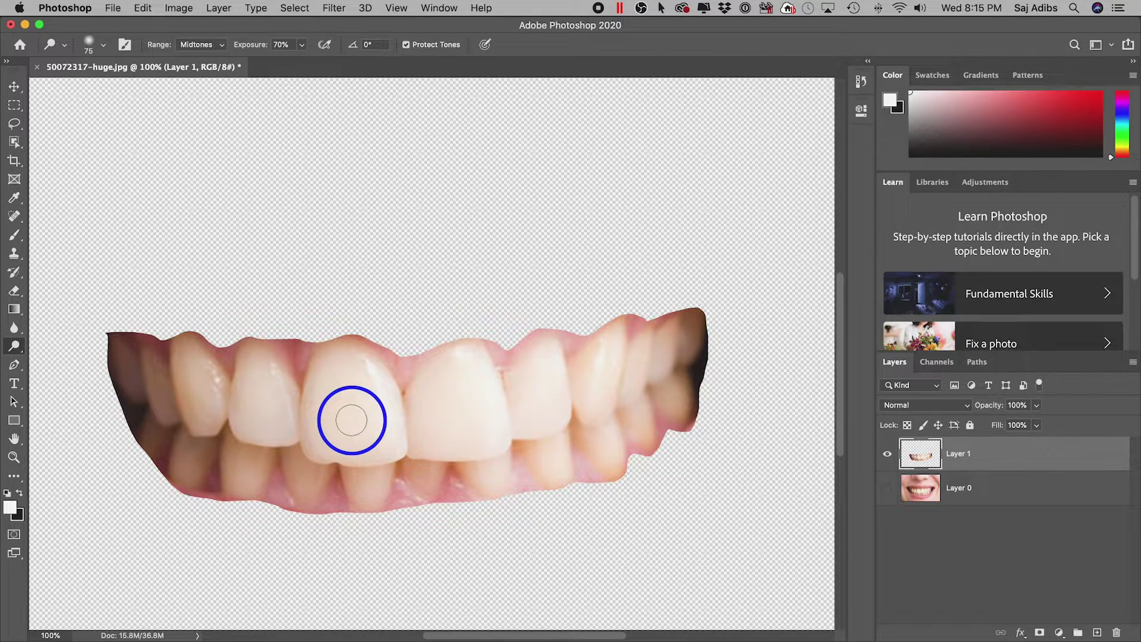
mouse_move(351, 421)
left_mouse_down()
mouse_move(370, 406)
mouse_move(311, 409)
mouse_move(341, 401)
mouse_move(347, 368)
mouse_move(326, 398)
mouse_move(342, 391)
mouse_move(386, 413)
mouse_move(338, 440)
mouse_move(347, 450)
mouse_move(377, 438)
mouse_move(306, 434)
mouse_move(318, 444)
mouse_move(247, 409)
mouse_move(288, 409)
mouse_move(277, 412)
mouse_move(263, 371)
mouse_move(250, 396)
mouse_move(249, 359)
mouse_move(261, 375)
mouse_move(273, 368)
mouse_move(276, 399)
mouse_move(277, 362)
mouse_move(315, 412)
left_mouse_up()
Enlarge the Dodge brush to 92 px and sweep across the upper front incisors.
left_click(102, 46)
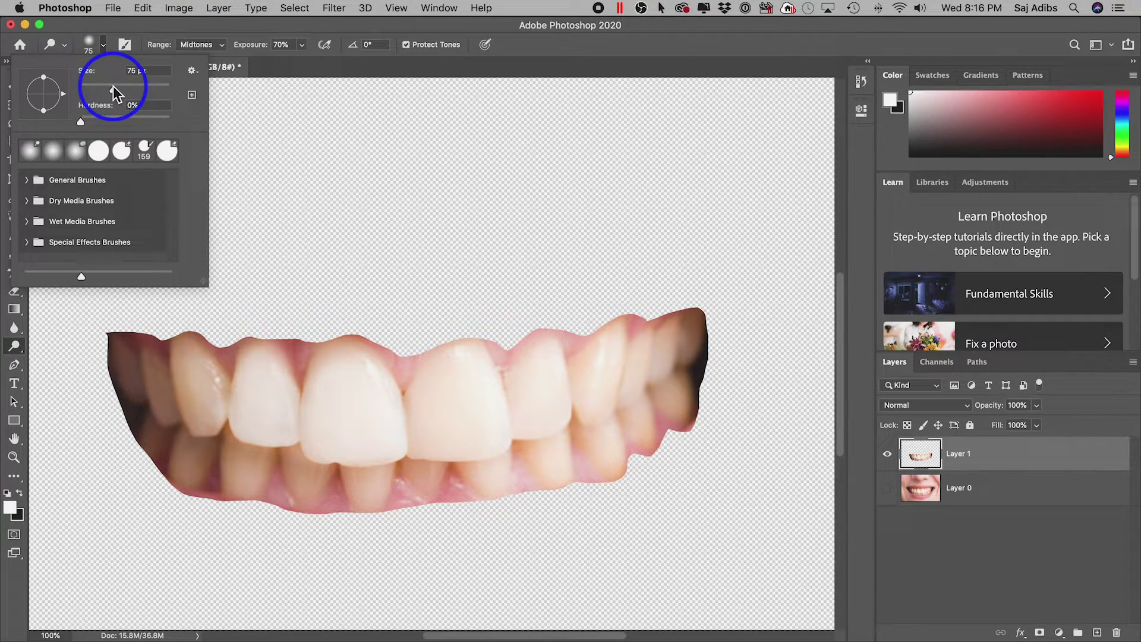
left_click_drag(119, 87, 122, 87)
left_click(103, 45)
mouse_move(255, 374)
left_mouse_down()
mouse_move(276, 390)
mouse_move(270, 418)
mouse_move(279, 414)
mouse_move(262, 378)
mouse_move(255, 403)
mouse_move(248, 360)
mouse_move(238, 419)
mouse_move(186, 373)
mouse_move(192, 414)
mouse_move(206, 423)
mouse_move(278, 413)
mouse_move(276, 430)
mouse_move(362, 424)
mouse_move(309, 438)
mouse_move(396, 448)
mouse_move(322, 451)
mouse_move(422, 457)
mouse_move(310, 438)
mouse_move(355, 384)
mouse_move(316, 385)
mouse_move(329, 375)
mouse_move(351, 383)
mouse_move(412, 428)
mouse_move(459, 396)
mouse_move(423, 440)
mouse_move(516, 440)
mouse_move(436, 446)
mouse_move(507, 409)
mouse_move(477, 373)
mouse_move(452, 374)
mouse_move(432, 409)
mouse_move(452, 359)
mouse_move(527, 407)
mouse_move(547, 369)
mouse_move(502, 422)
mouse_move(606, 403)
mouse_move(577, 419)
mouse_move(629, 378)
mouse_move(607, 344)
mouse_move(551, 405)
mouse_move(646, 363)
mouse_move(638, 390)
mouse_move(646, 344)
mouse_move(686, 332)
mouse_move(659, 414)
mouse_move(568, 444)
mouse_move(648, 415)
mouse_move(201, 417)
mouse_move(178, 407)
mouse_move(468, 463)
mouse_move(571, 439)
left_mouse_up()
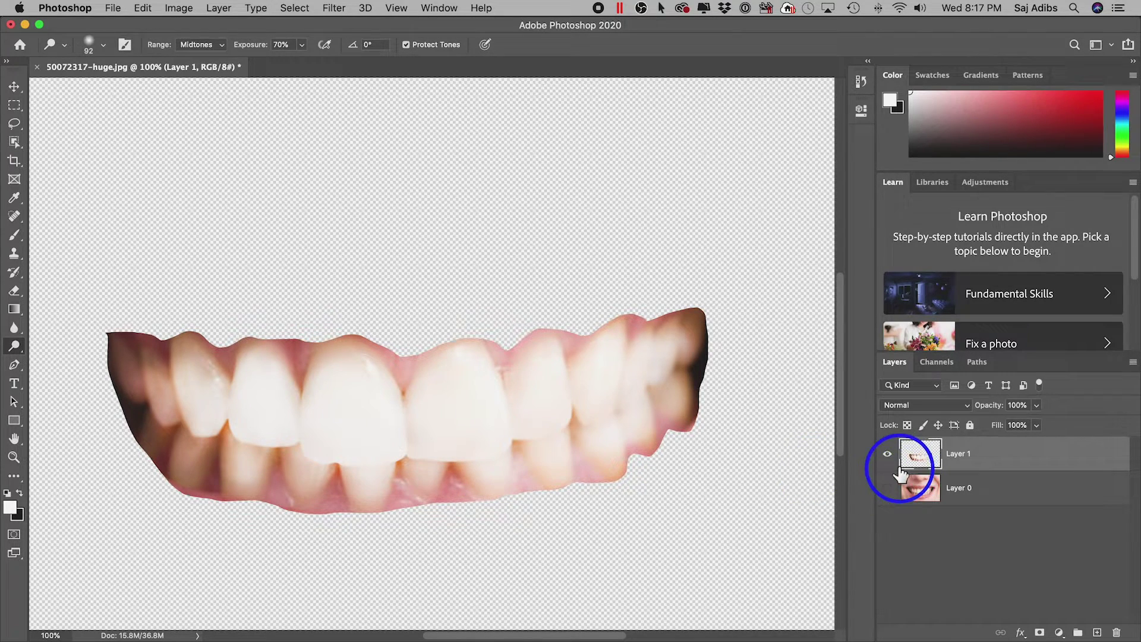
Compare layers, leave Layer 0 visible beneath Layer 1, and dodge the lower teeth.
left_click(887, 455)
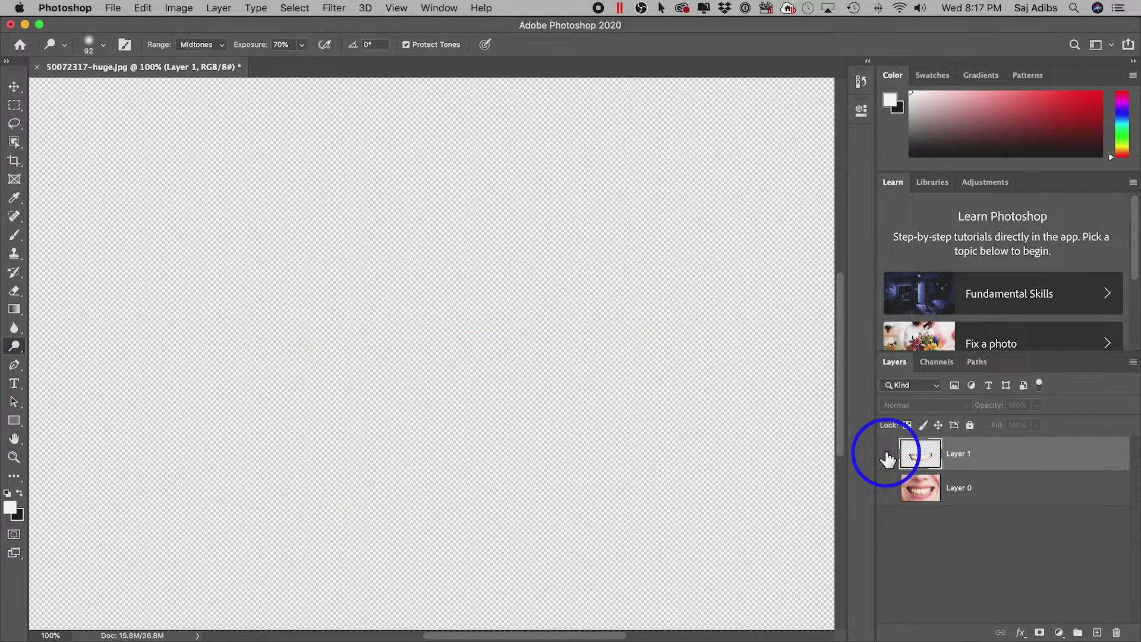
left_click(888, 490)
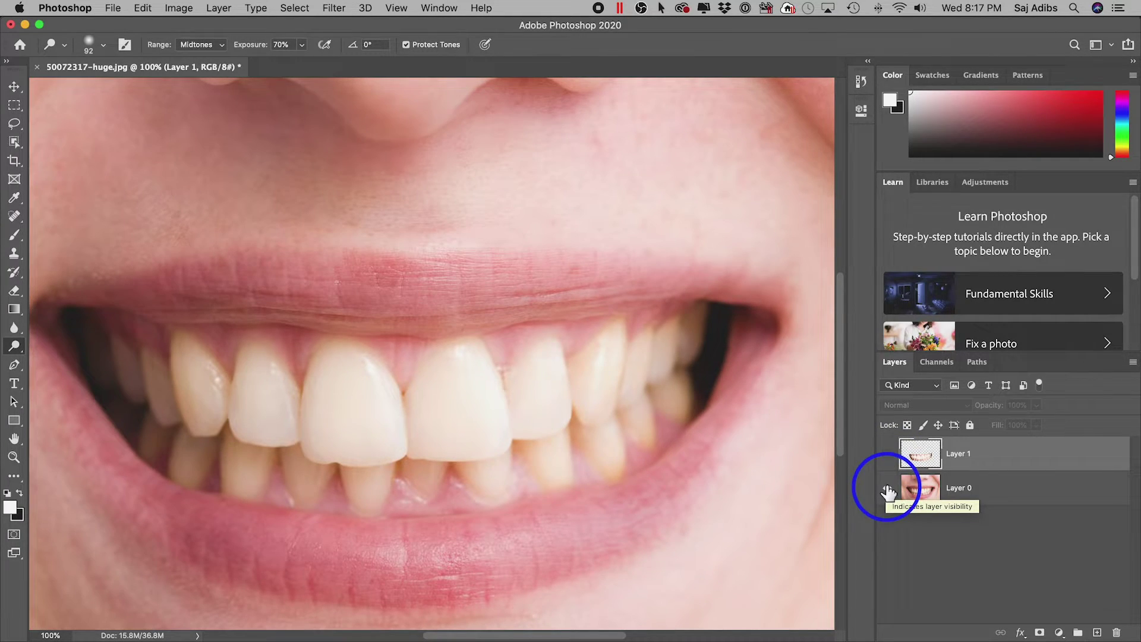
left_click(888, 455)
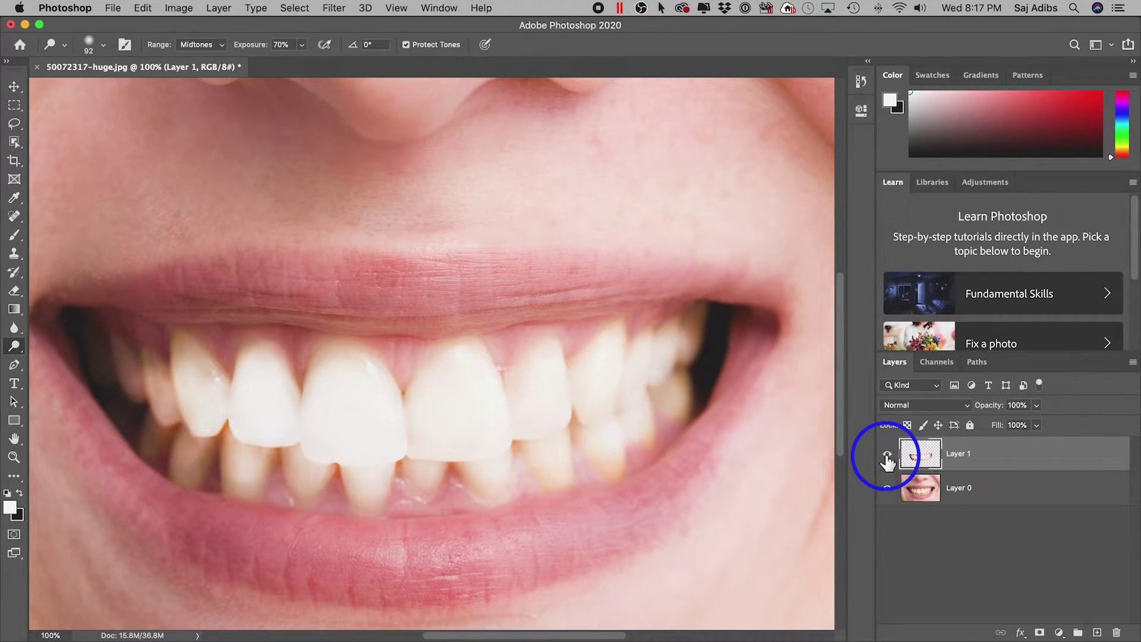
left_click(887, 456)
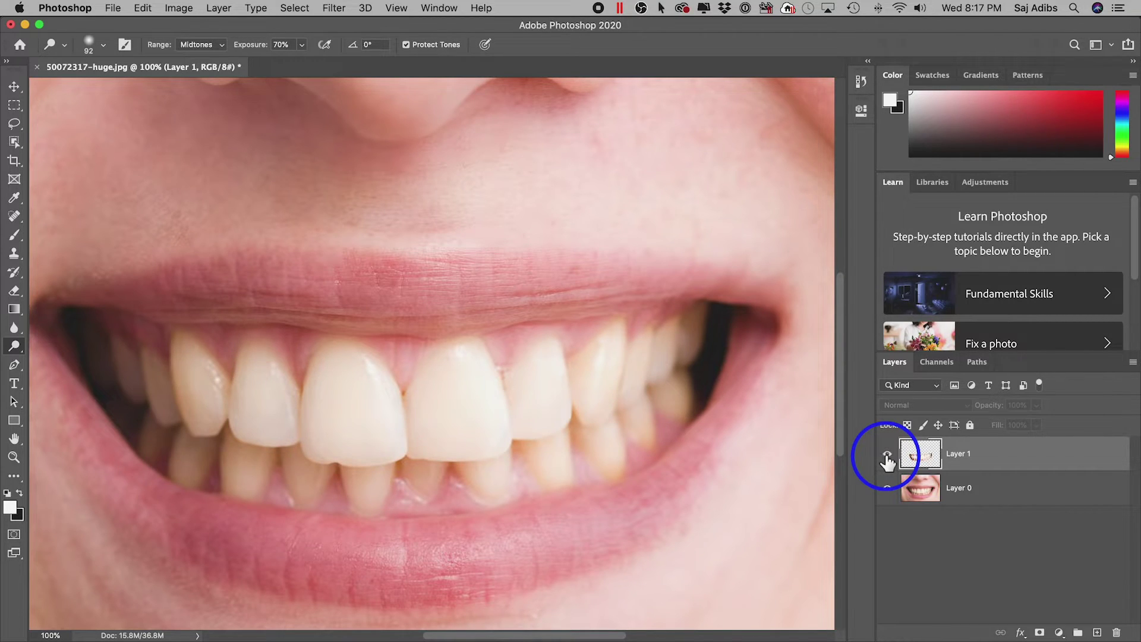
left_click(888, 457)
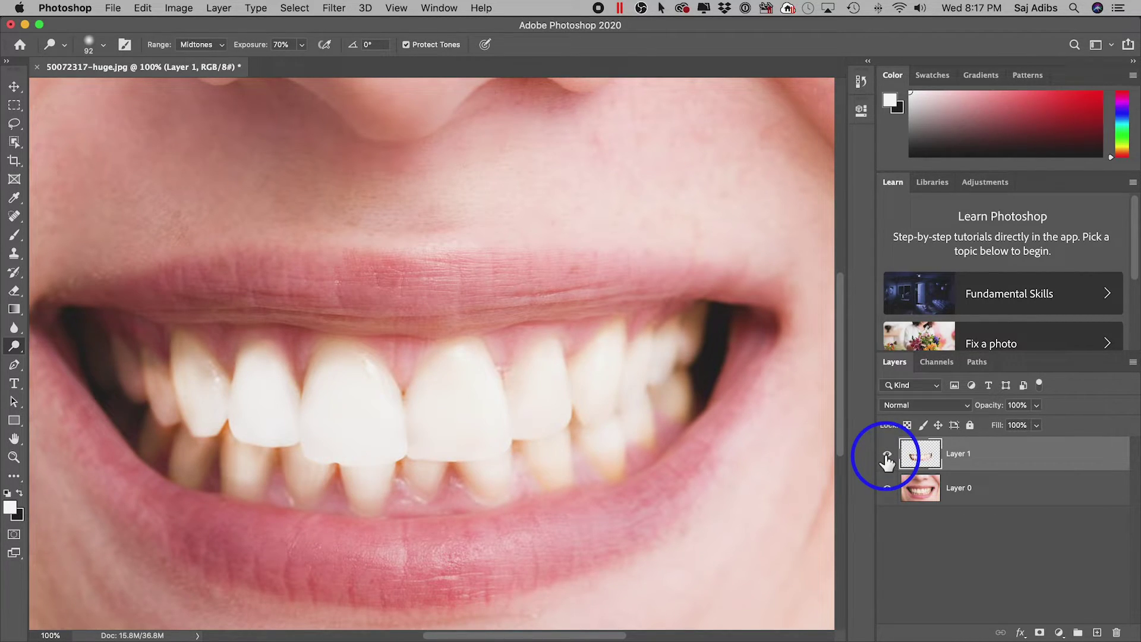
mouse_move(494, 458)
left_mouse_down()
mouse_move(507, 481)
mouse_move(600, 479)
left_mouse_up()
Switch to the Sponge tool and set its brush size to about 84 px.
left_click(18, 347)
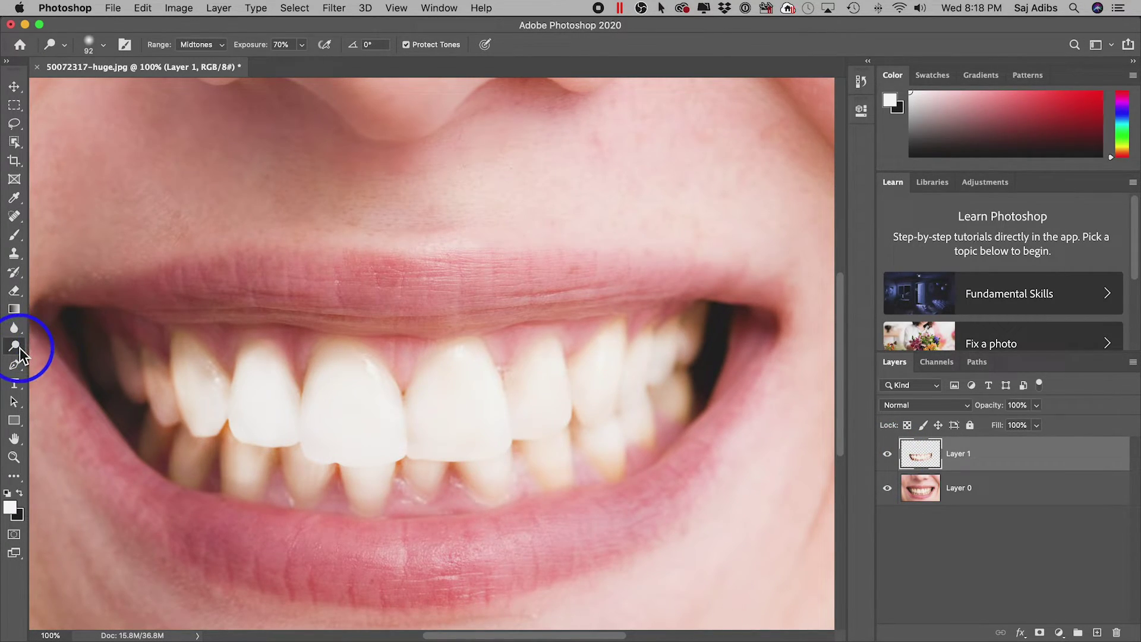
mouse_move(20, 348)
left_mouse_down()
mouse_move(67, 349)
mouse_move(76, 370)
left_mouse_up()
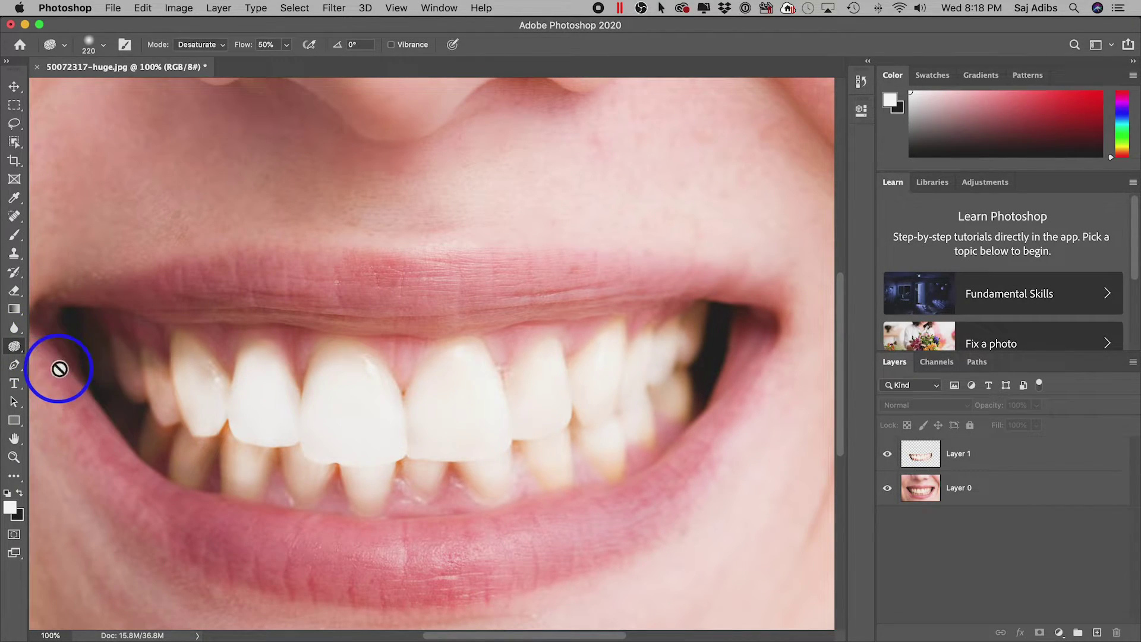
left_click(106, 48)
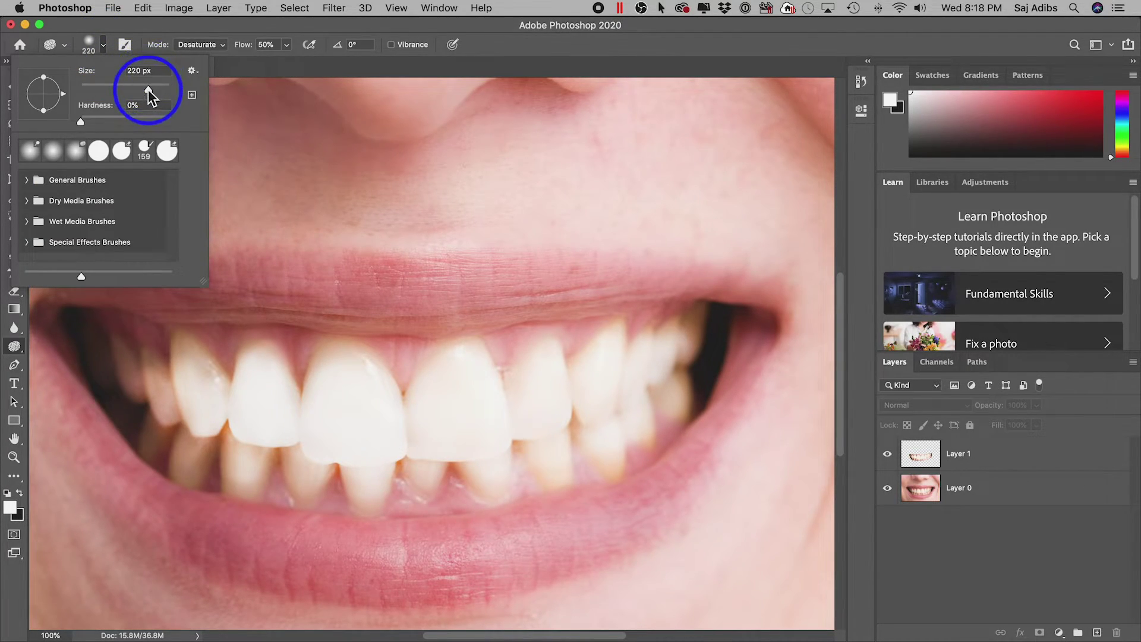
left_click_drag(149, 91, 120, 91)
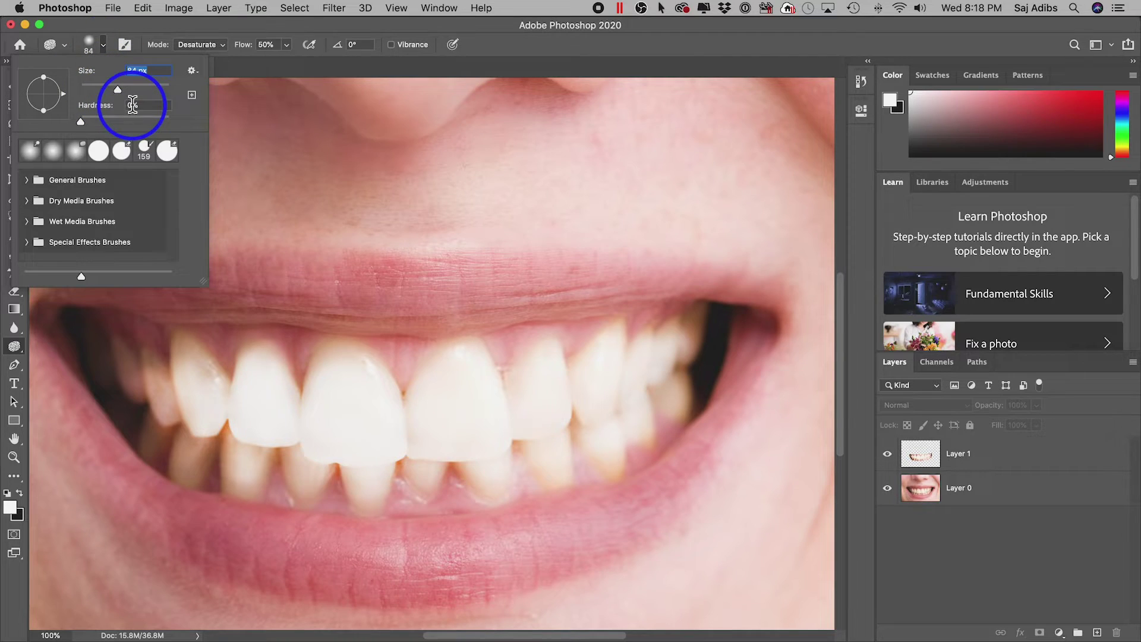
left_click(102, 45)
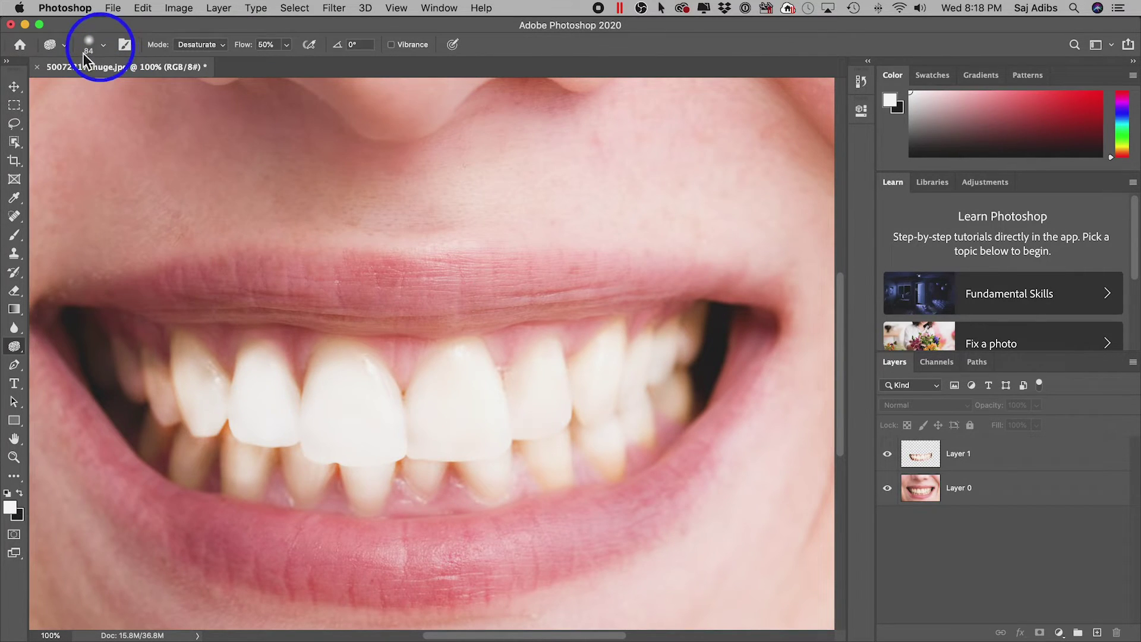
Set the Sponge mode to Desaturate.
left_click(429, 233)
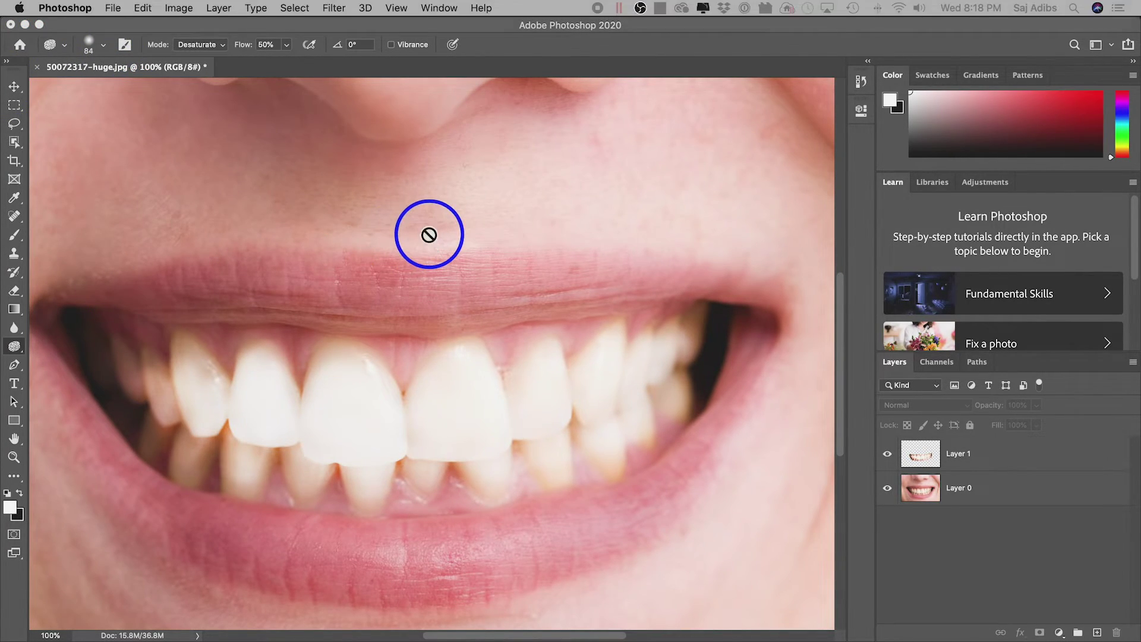
left_click(216, 45)
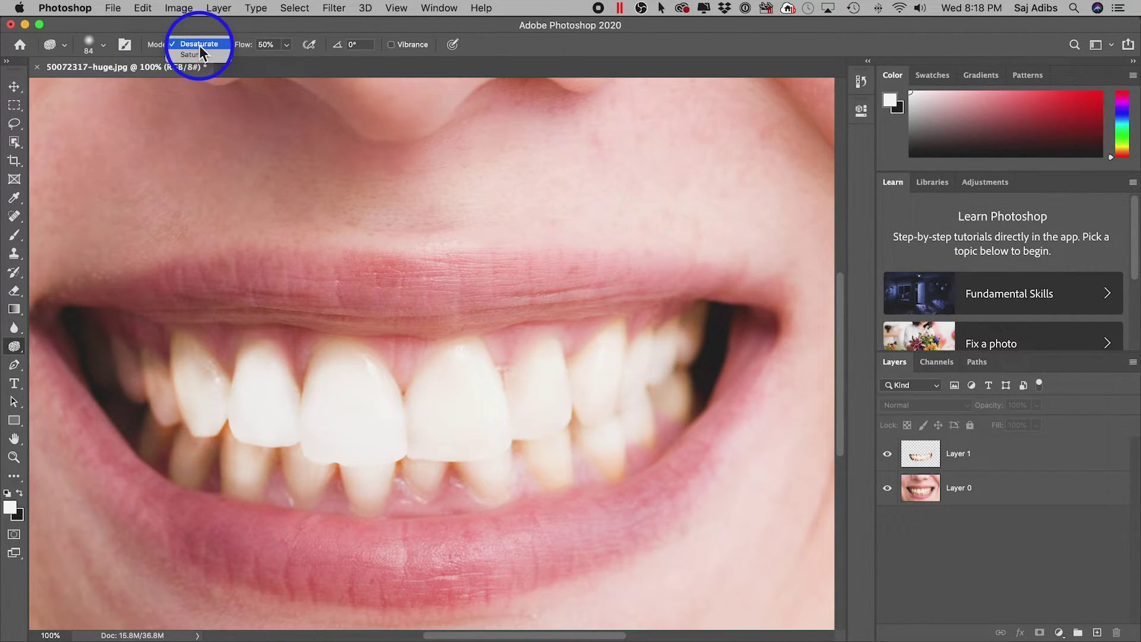
left_click(198, 46)
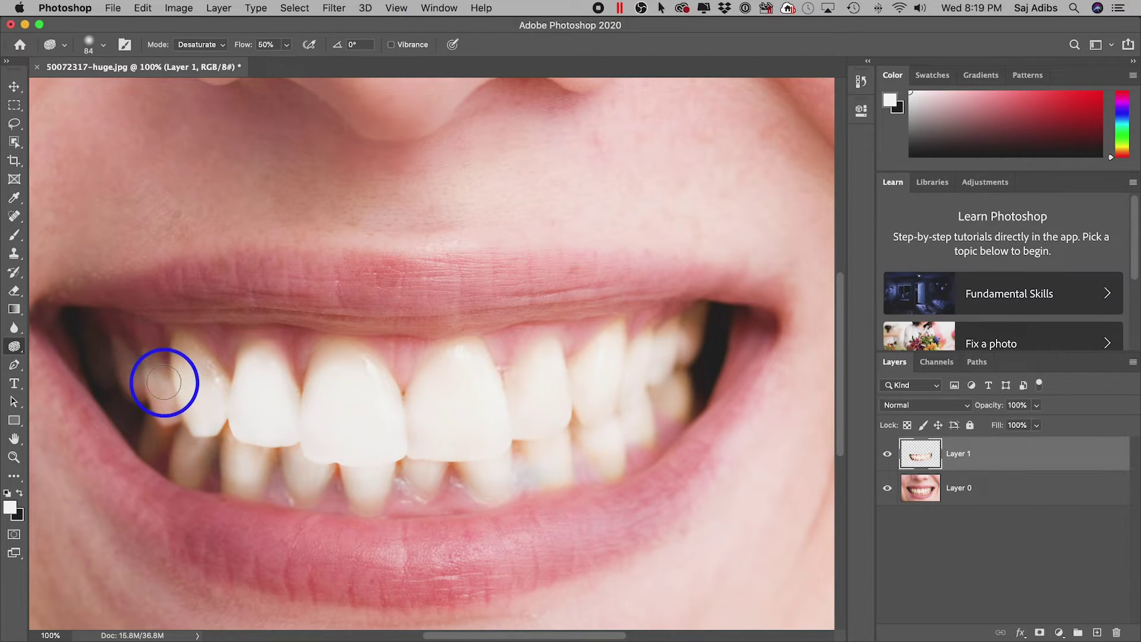
Sponge-desaturate the side, lower and front-gap teeth on Layer 1 to remove the yellow tint.
mouse_move(698, 360)
left_mouse_down()
mouse_move(567, 437)
mouse_move(573, 473)
mouse_move(619, 472)
mouse_move(554, 479)
mouse_move(694, 410)
mouse_move(667, 431)
mouse_move(671, 359)
mouse_move(689, 332)
mouse_move(626, 345)
mouse_move(706, 319)
mouse_move(650, 342)
mouse_move(527, 361)
mouse_move(586, 356)
mouse_move(636, 324)
mouse_move(626, 328)
mouse_move(640, 362)
mouse_move(483, 373)
mouse_move(469, 358)
mouse_move(424, 397)
mouse_move(480, 358)
mouse_move(447, 361)
mouse_move(495, 350)
mouse_move(520, 444)
mouse_move(494, 477)
mouse_move(459, 478)
mouse_move(499, 454)
mouse_move(631, 423)
mouse_move(576, 467)
mouse_move(611, 454)
mouse_move(660, 428)
mouse_move(683, 393)
mouse_move(682, 404)
mouse_move(677, 394)
mouse_move(626, 420)
mouse_move(397, 452)
mouse_move(355, 478)
mouse_move(321, 481)
mouse_move(364, 438)
mouse_move(289, 463)
mouse_move(182, 442)
mouse_move(291, 411)
mouse_move(278, 384)
mouse_move(296, 369)
mouse_move(300, 389)
mouse_move(226, 402)
mouse_move(232, 392)
mouse_move(184, 361)
mouse_move(148, 382)
mouse_move(196, 369)
mouse_move(229, 408)
mouse_move(306, 416)
mouse_move(346, 385)
left_mouse_up()
mouse_move(404, 423)
left_mouse_down()
mouse_move(403, 391)
mouse_move(592, 555)
mouse_move(445, 437)
mouse_move(426, 397)
mouse_move(447, 366)
mouse_move(454, 374)
mouse_move(434, 372)
mouse_move(465, 353)
mouse_move(480, 409)
mouse_move(473, 348)
mouse_move(426, 375)
mouse_move(572, 493)
mouse_move(605, 493)
mouse_move(532, 468)
mouse_move(324, 468)
mouse_move(180, 394)
mouse_move(212, 376)
mouse_move(329, 371)
mouse_move(348, 353)
mouse_move(316, 370)
mouse_move(345, 358)
mouse_move(388, 408)
mouse_move(583, 402)
left_mouse_up()
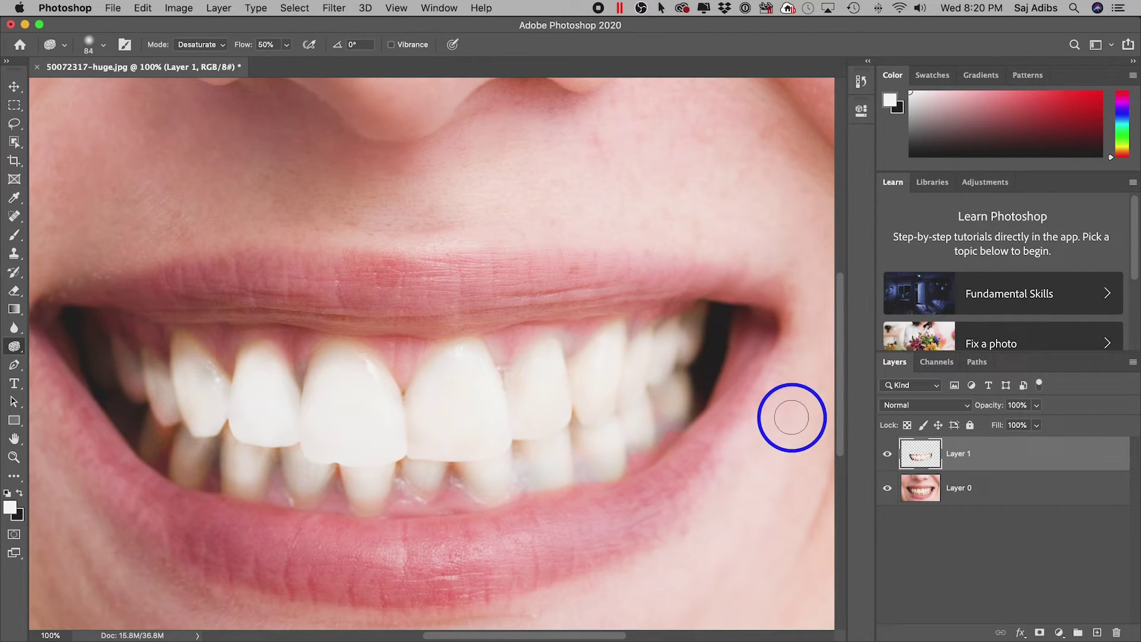
Toggle Layer 1's visibility twice to compare the edited teeth with the original.
left_click(888, 456)
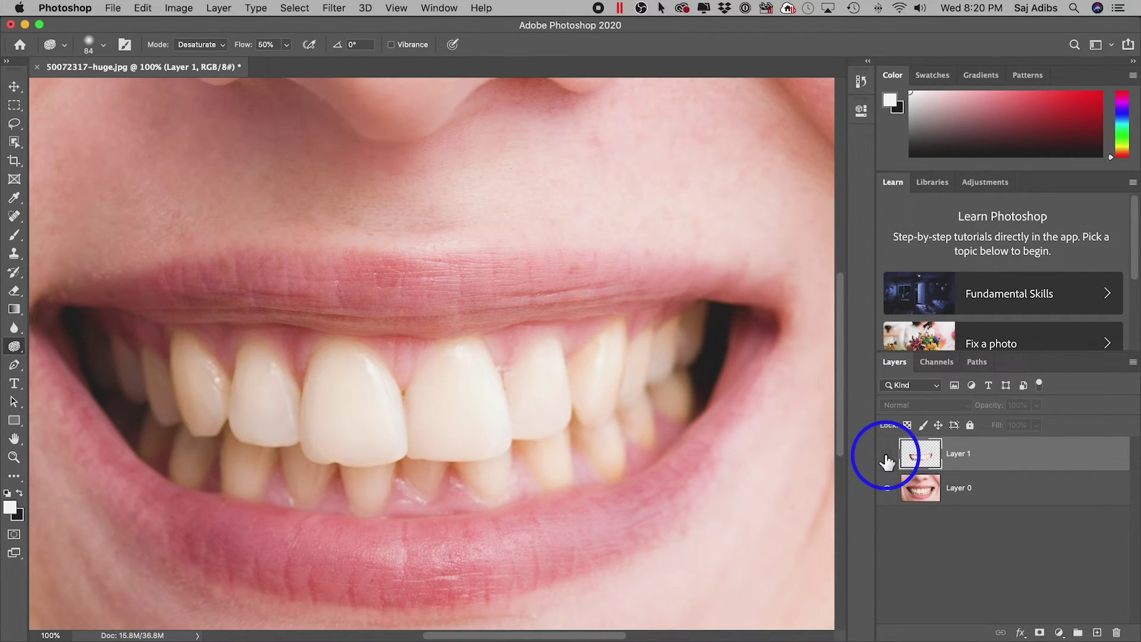
left_click(887, 455)
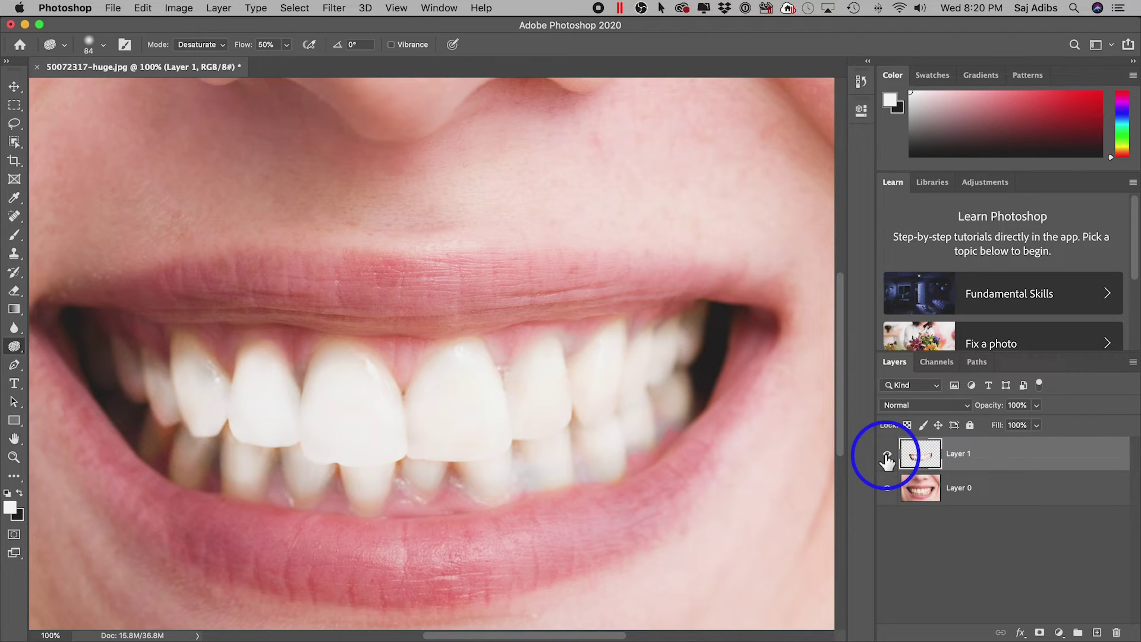
left_click(888, 456)
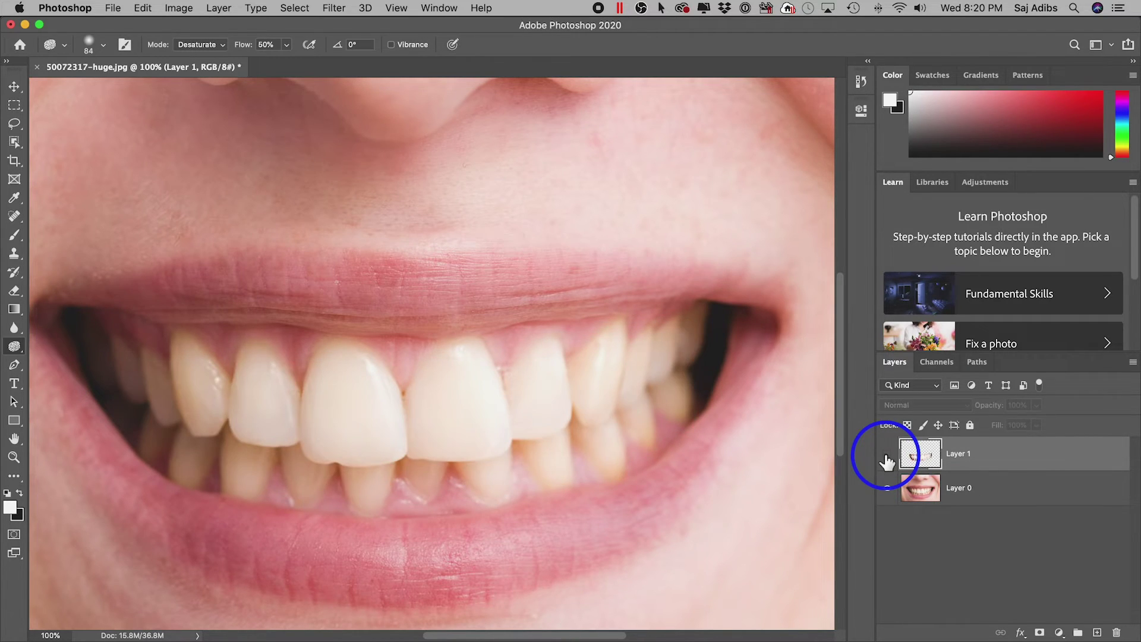
left_click(887, 456)
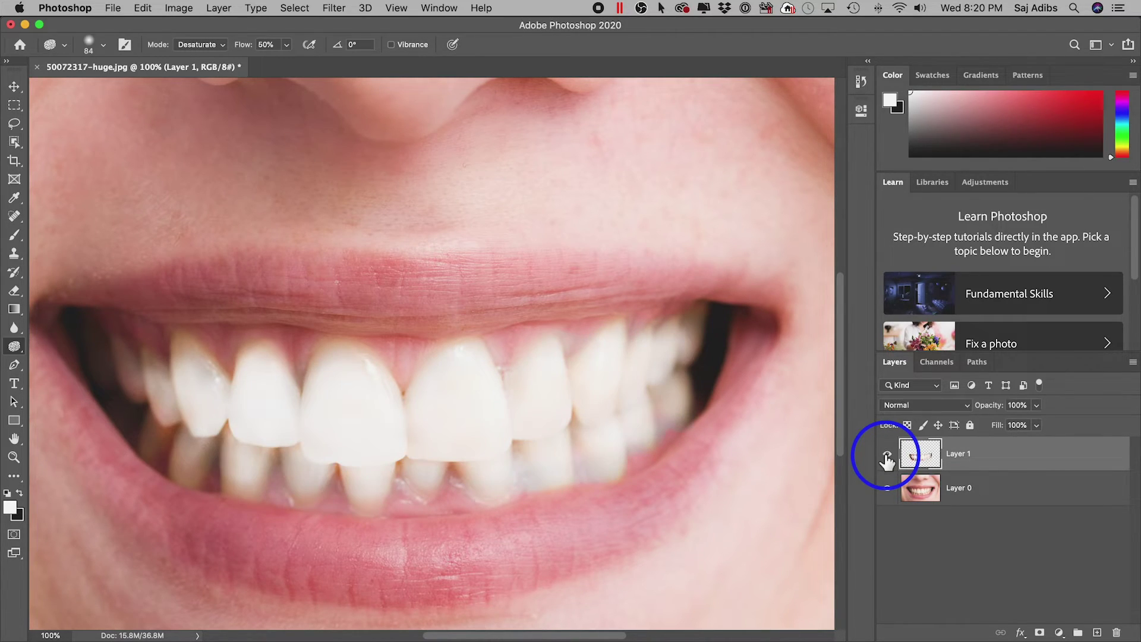
Lighten the lower front teeth further with the Dodge Tool.
right_click(14, 347)
left_click(64, 342)
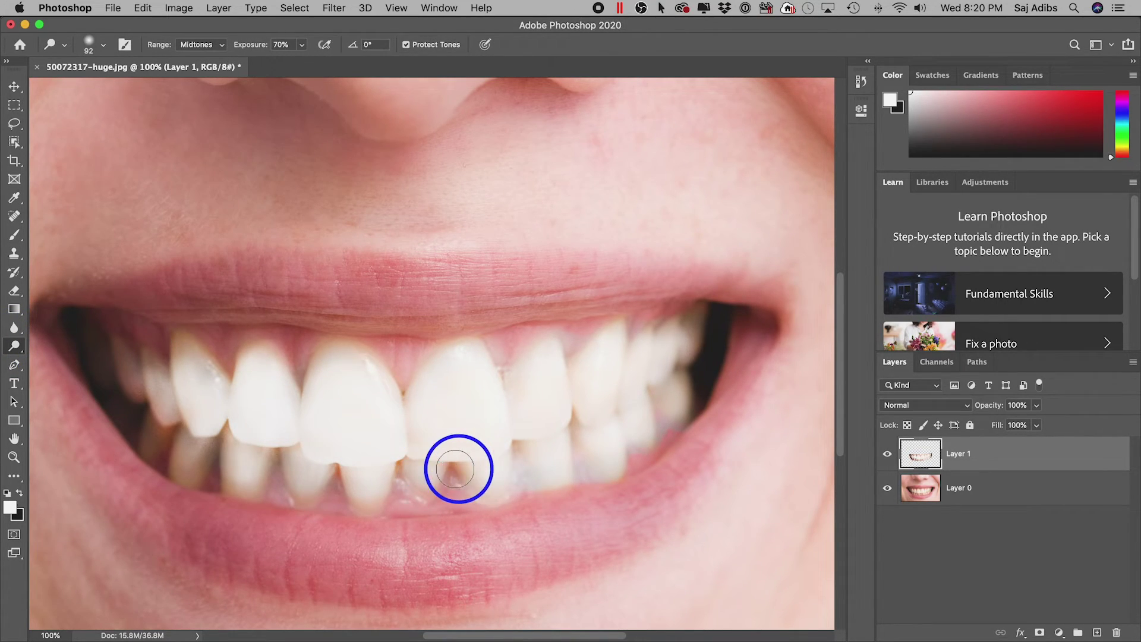
left_click_drag(476, 465, 305, 466)
Burn the upper front teeth and the mouth corner slightly darker for tonal depth.
left_click(14, 346)
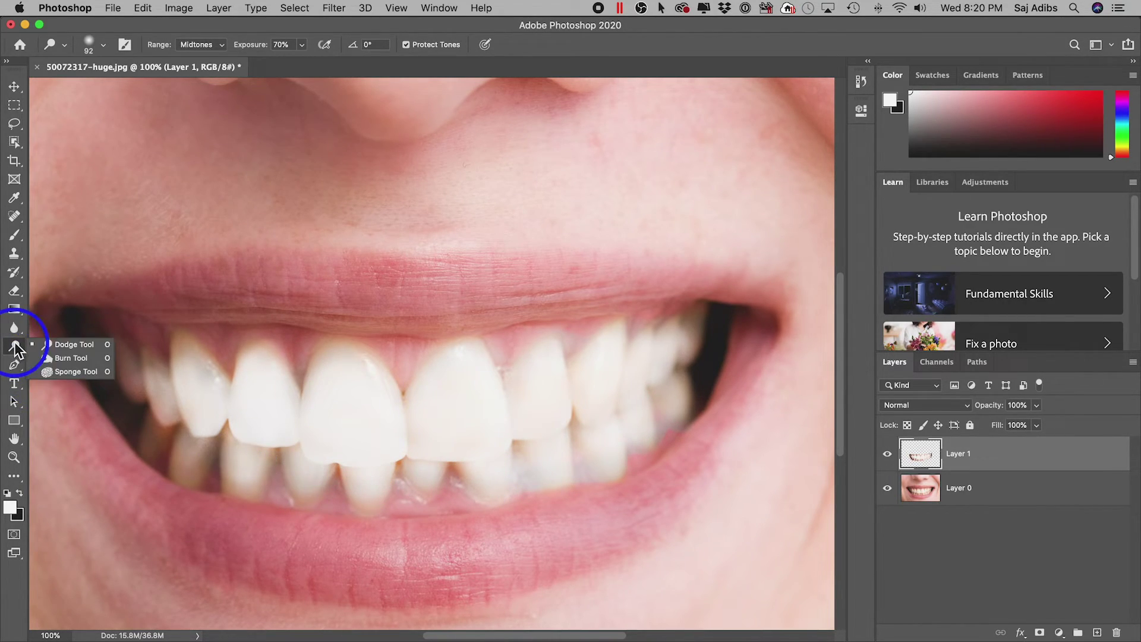
left_click(59, 357)
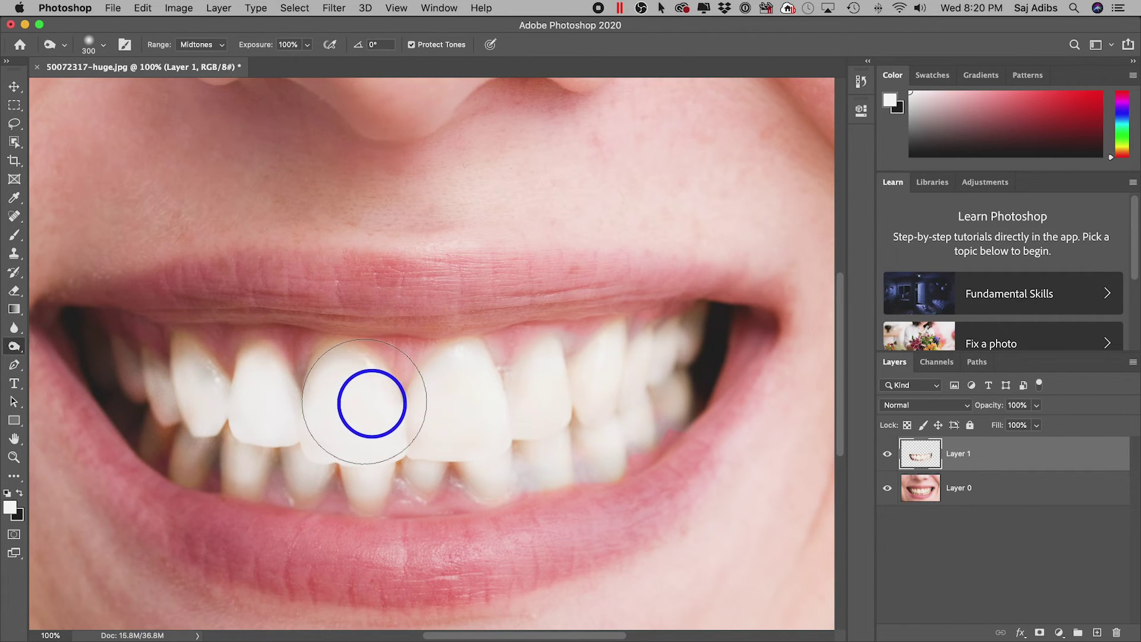
mouse_move(349, 407)
left_mouse_down()
mouse_move(413, 420)
mouse_move(469, 410)
mouse_move(374, 426)
mouse_move(275, 413)
mouse_move(614, 493)
left_mouse_up()
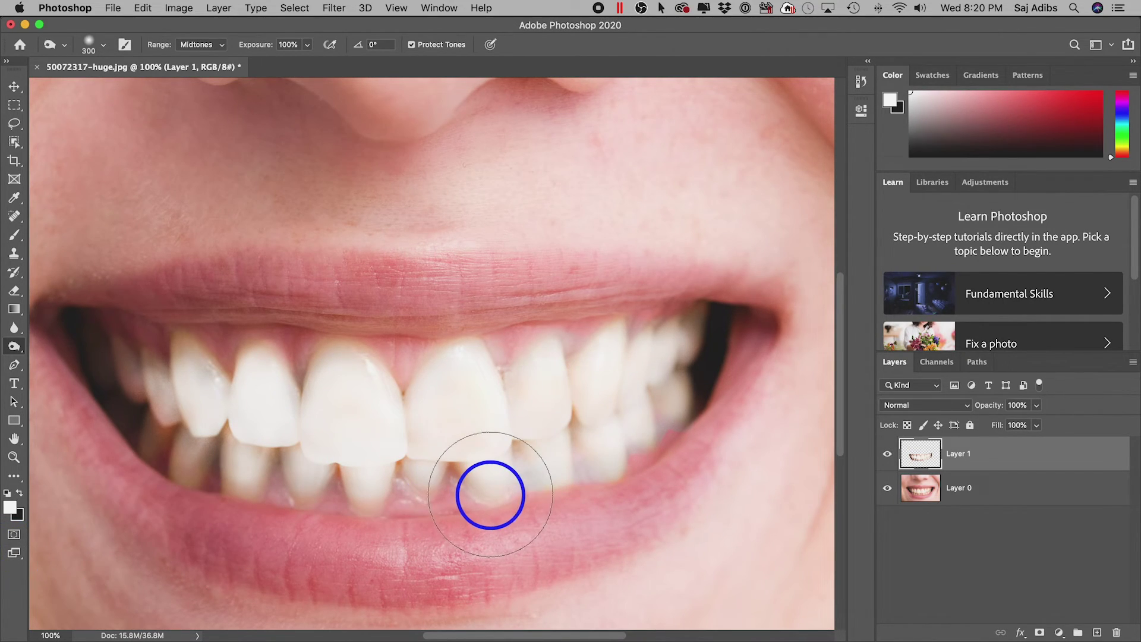
left_click(700, 440)
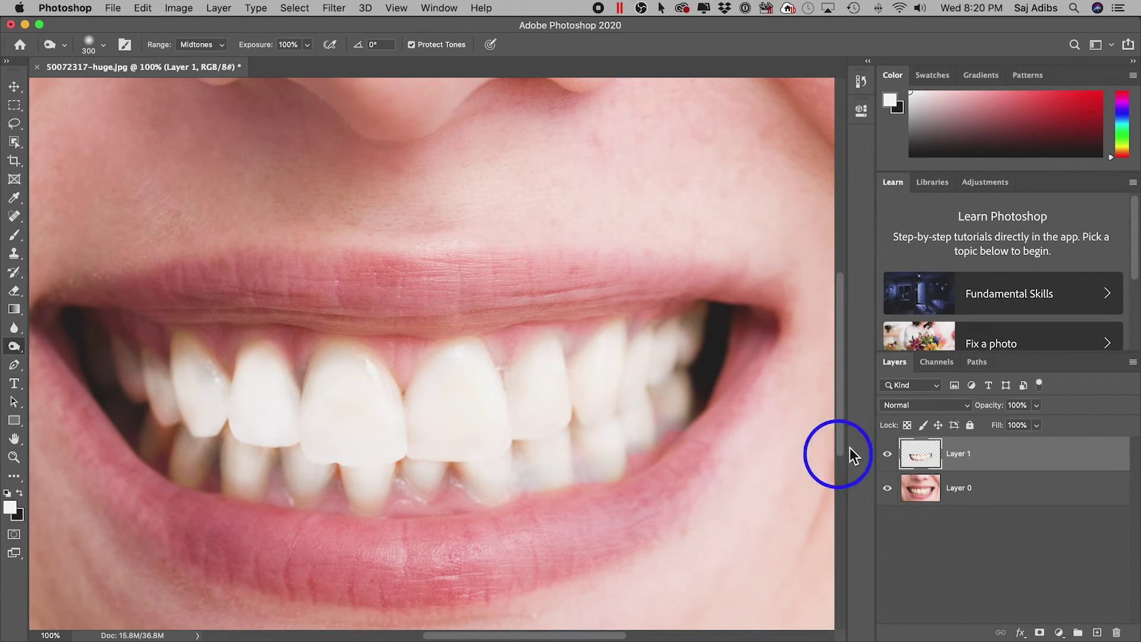
Set Layer 1's opacity to 83%, then toggle its visibility to compare with the original.
left_click(1036, 405)
mouse_move(1039, 423)
left_mouse_down()
mouse_move(951, 424)
mouse_move(1070, 422)
mouse_move(999, 429)
mouse_move(1033, 421)
mouse_move(1024, 423)
left_mouse_up()
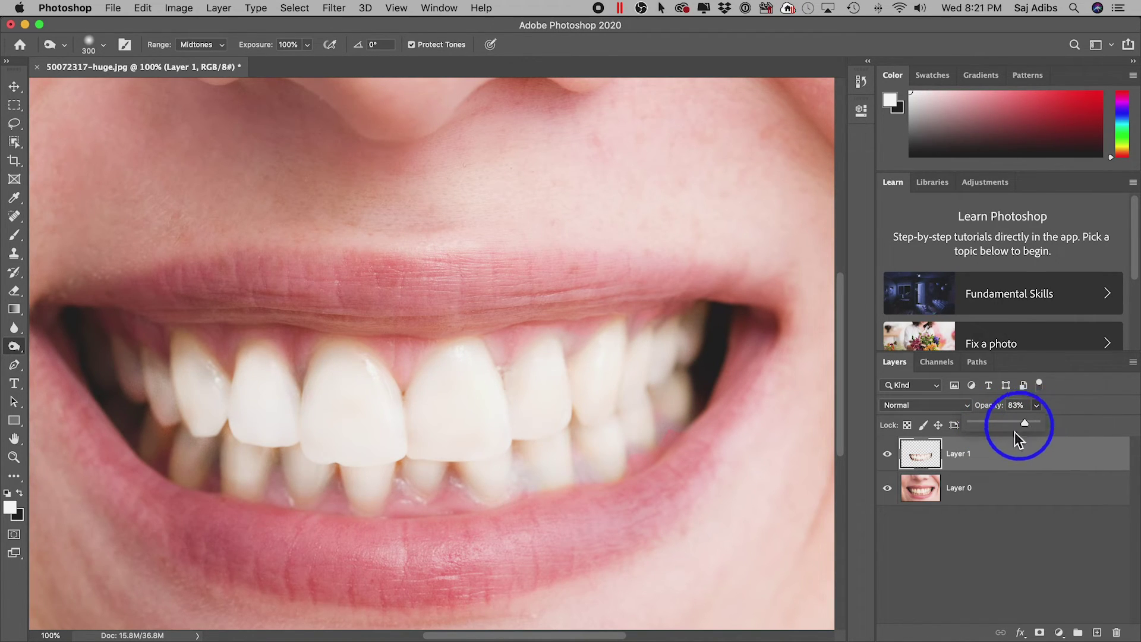
left_click(888, 455)
left_click(887, 454)
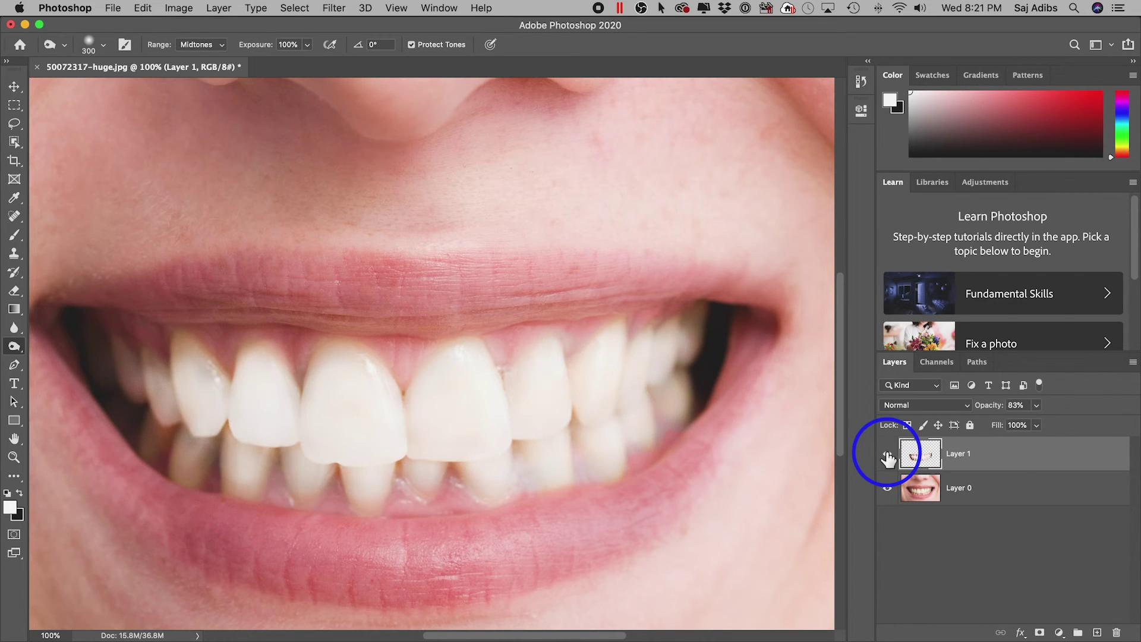
left_click(887, 454)
left_click(887, 454)
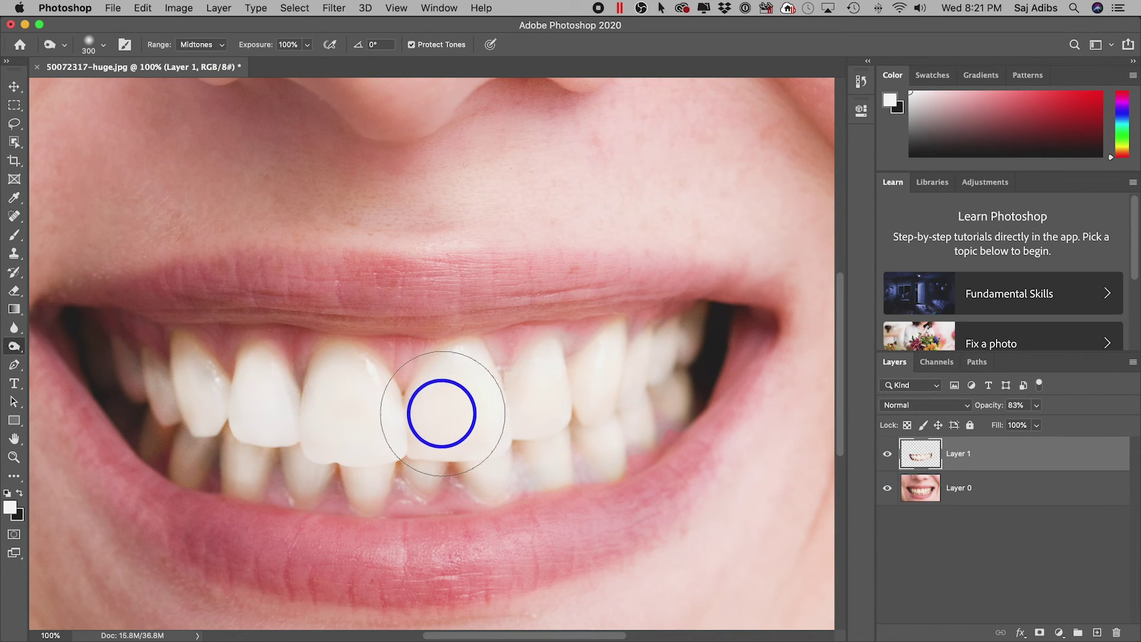
Reduce the brush size to 175 px with the [ key.
key("bracketleft")
key("bracketleft")
key("bracketleft")
key("bracketleft")
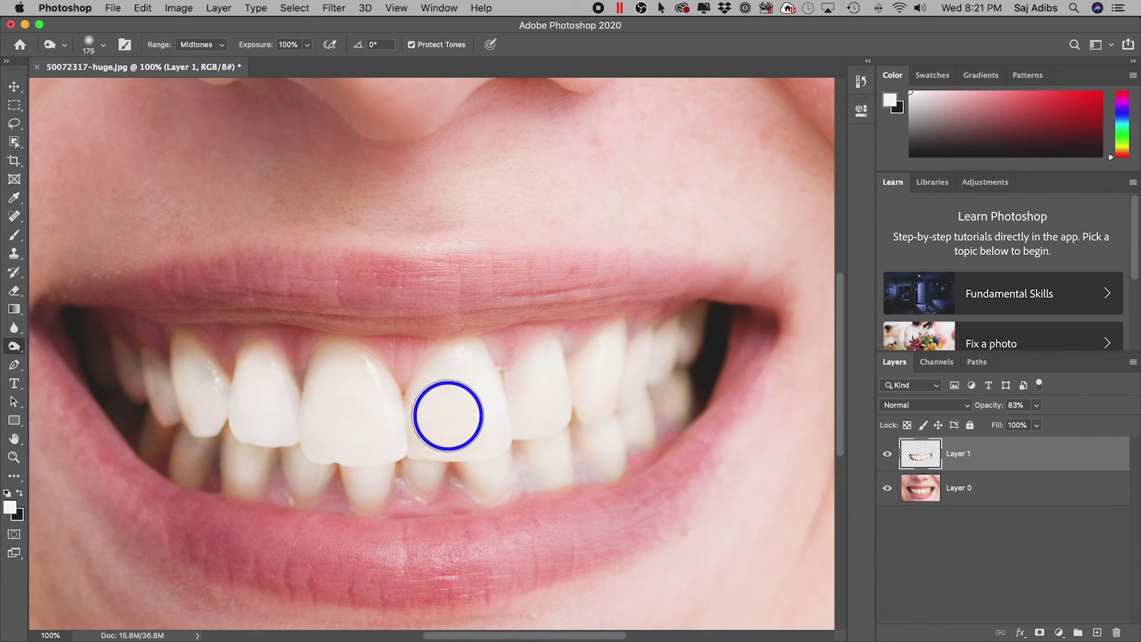